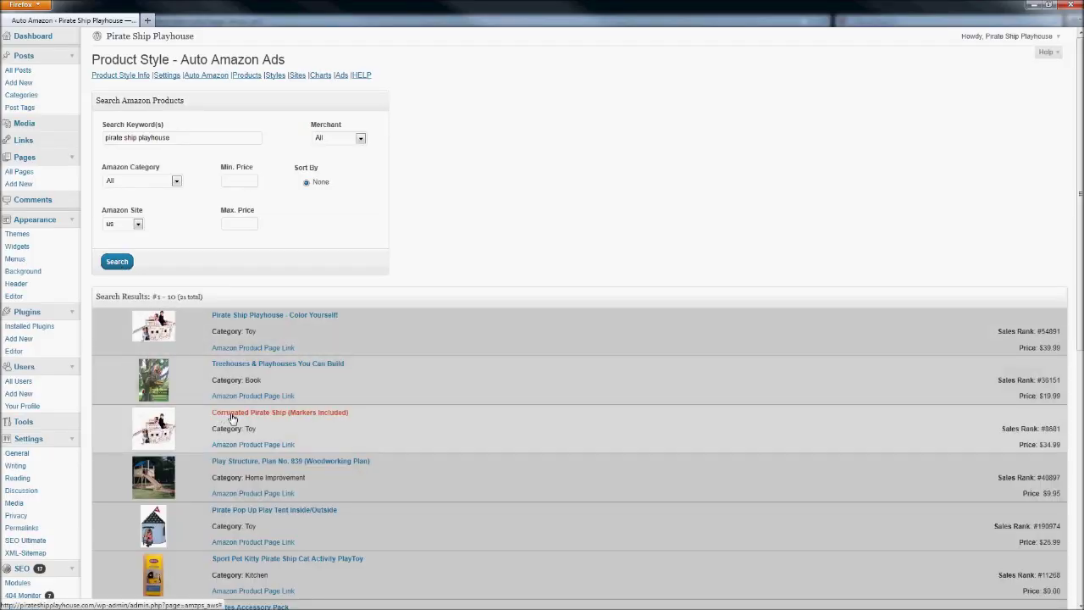
Step: Open the create-ad form for the 'Corrugated Pirate Ship (Markers Included)' search result
{"action": "left_click", "coordinate": [232, 416]}
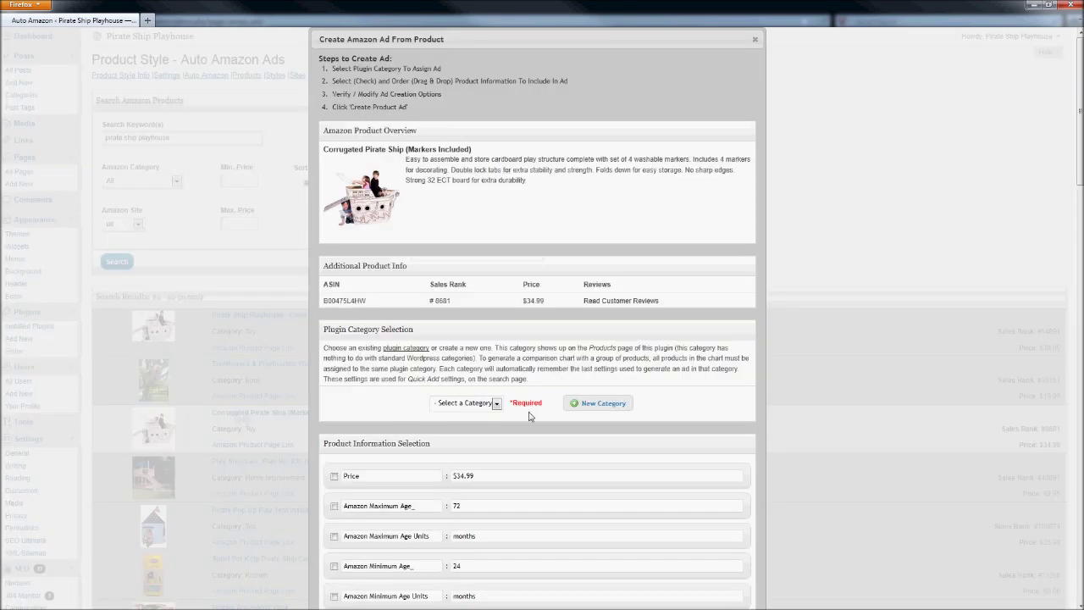
Step: Create and save a new category named 'Playhouses' for the pirate ship ad
{"action": "left_click", "coordinate": [603, 405]}
{"action": "type", "text": "Pl"}
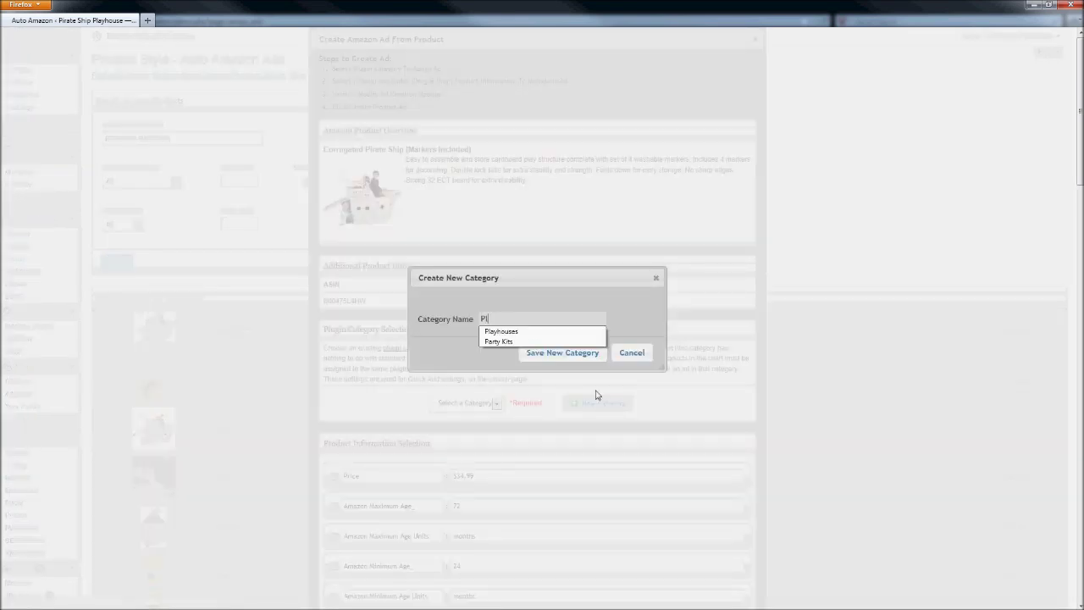
{"action": "type", "text": "ayhouses"}
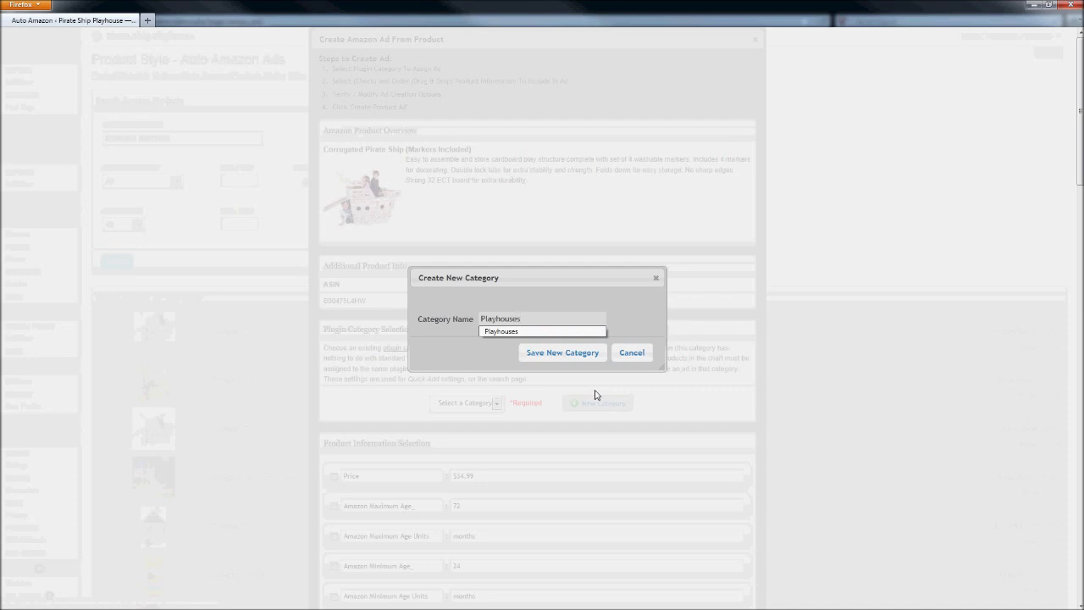
{"action": "left_click", "coordinate": [561, 353]}
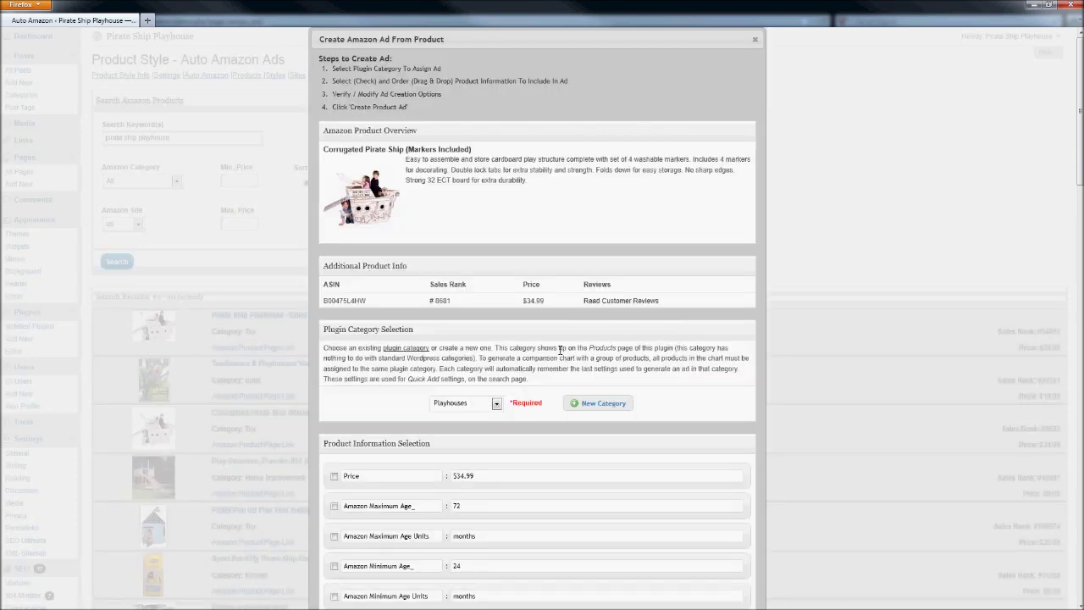
Step: Tick the Brand and Product Summary checkboxes to include them in the ad
{"action": "scroll", "coordinate": [529, 373], "scroll_direction": "down", "scroll_amount": 2}
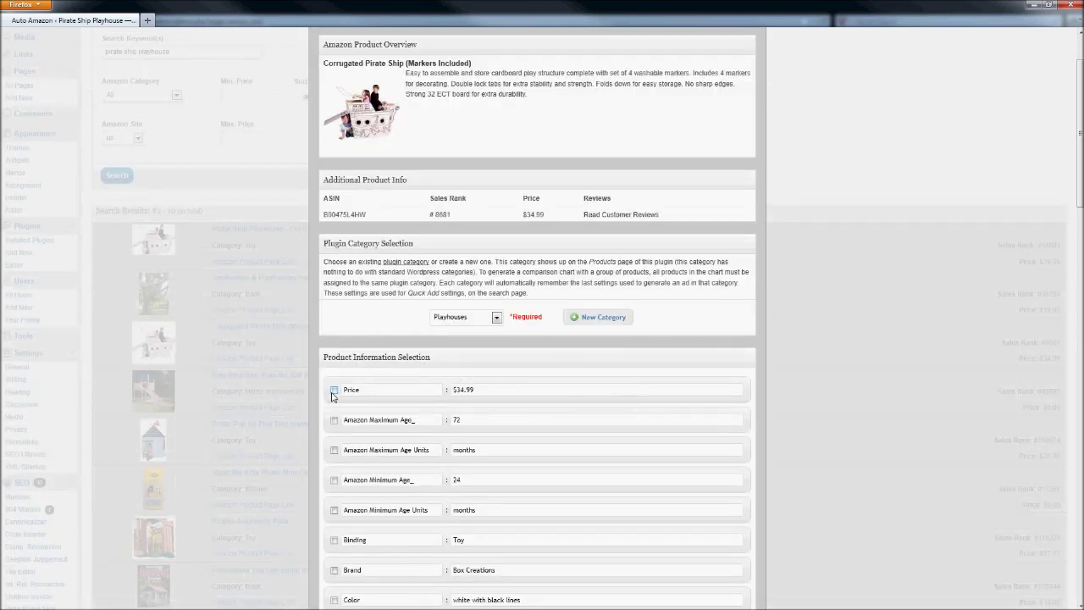
{"action": "scroll", "coordinate": [333, 395], "scroll_direction": "down", "scroll_amount": 4}
{"action": "left_click", "coordinate": [334, 397]}
{"action": "scroll", "coordinate": [333, 400], "scroll_direction": "down", "scroll_amount": 6}
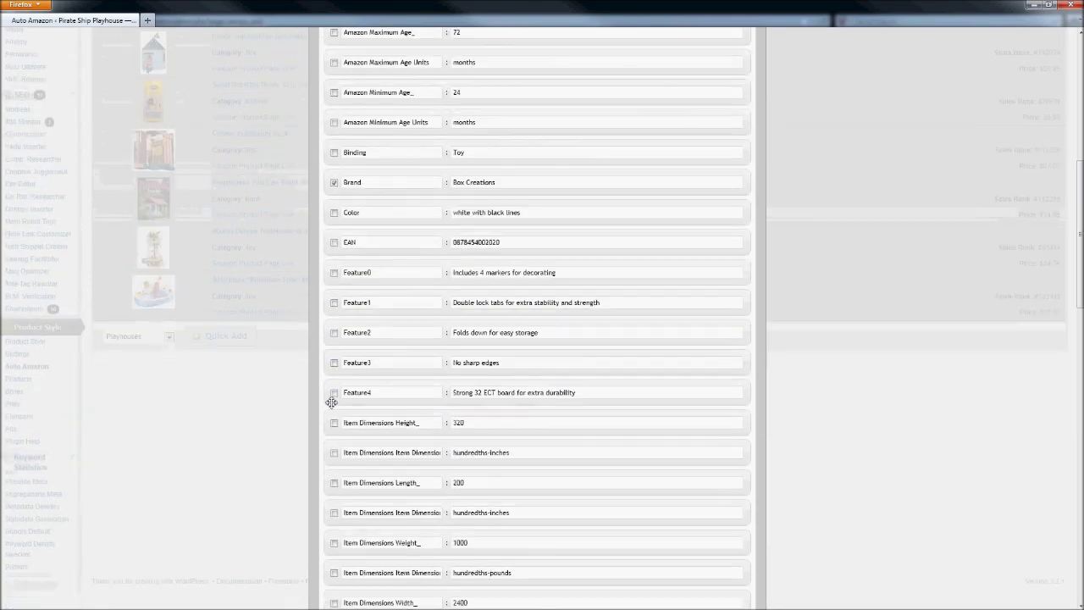
{"action": "scroll", "coordinate": [333, 403], "scroll_direction": "down", "scroll_amount": 2}
{"action": "scroll", "coordinate": [333, 406], "scroll_direction": "down", "scroll_amount": 2}
{"action": "scroll", "coordinate": [334, 415], "scroll_direction": "down", "scroll_amount": 3}
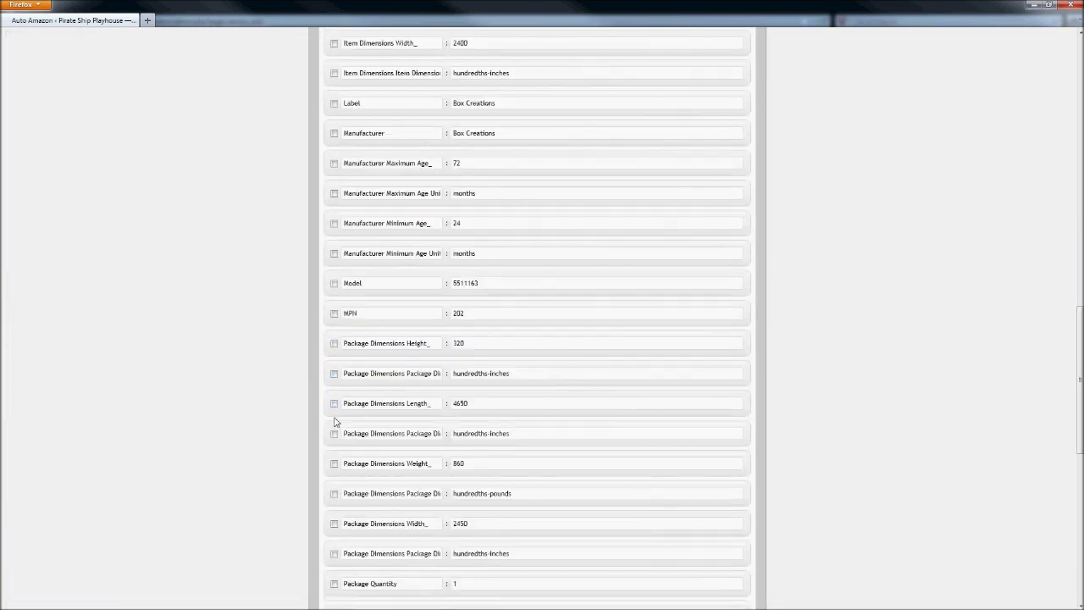
{"action": "scroll", "coordinate": [334, 424], "scroll_direction": "down", "scroll_amount": 2}
{"action": "scroll", "coordinate": [333, 429], "scroll_direction": "down", "scroll_amount": 2}
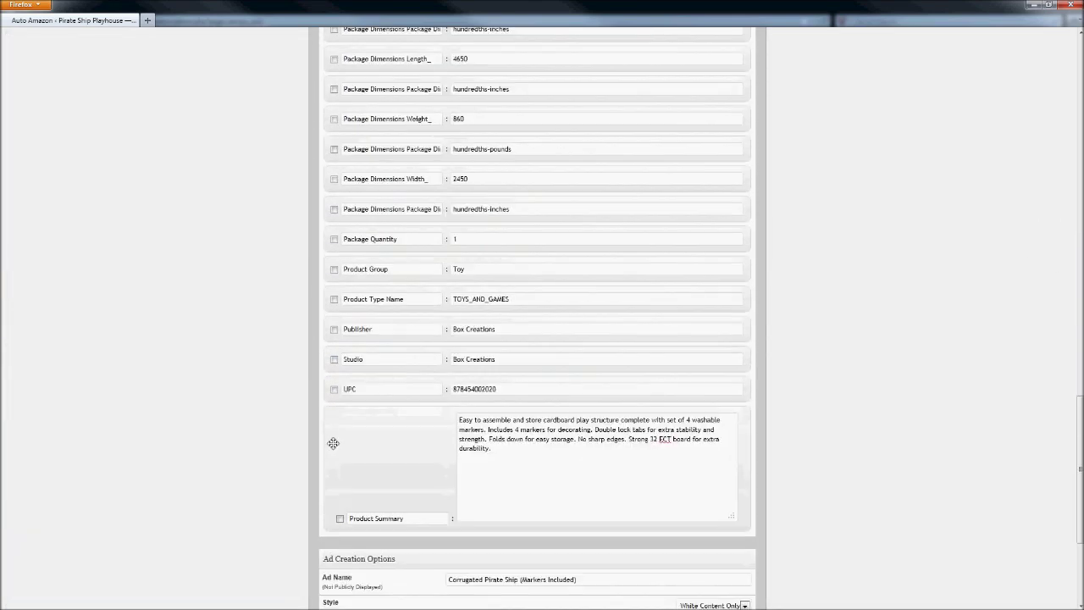
{"action": "left_click", "coordinate": [339, 519]}
Step: Create the ad with Medium image size, Minimal Large style and Show Buy Now Button set to Yes
{"action": "scroll", "coordinate": [453, 525], "scroll_direction": "down", "scroll_amount": 3}
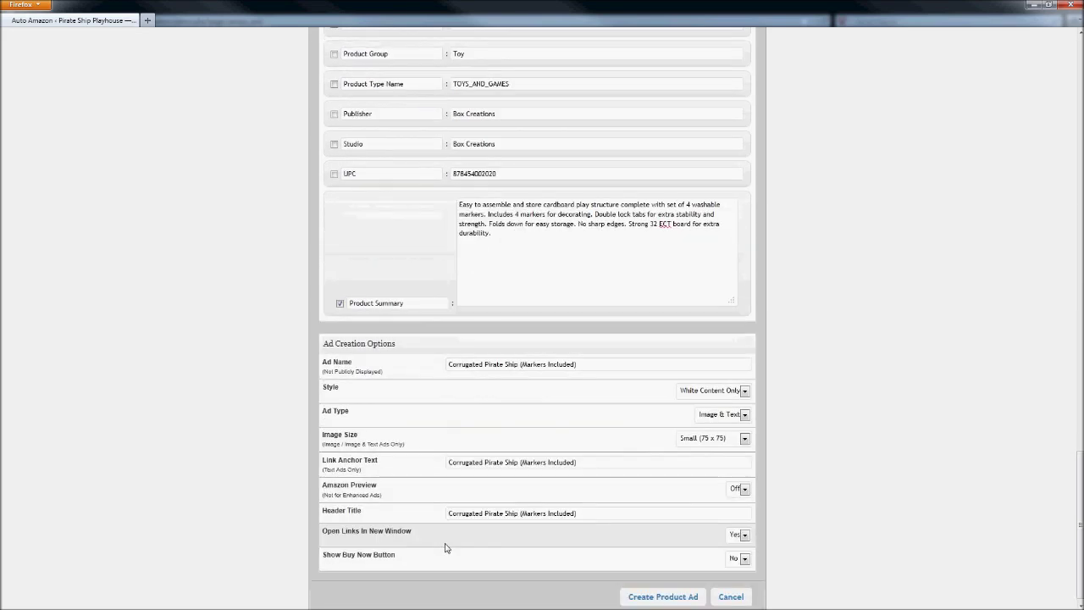
{"action": "left_click", "coordinate": [743, 439]}
{"action": "left_click", "coordinate": [702, 463]}
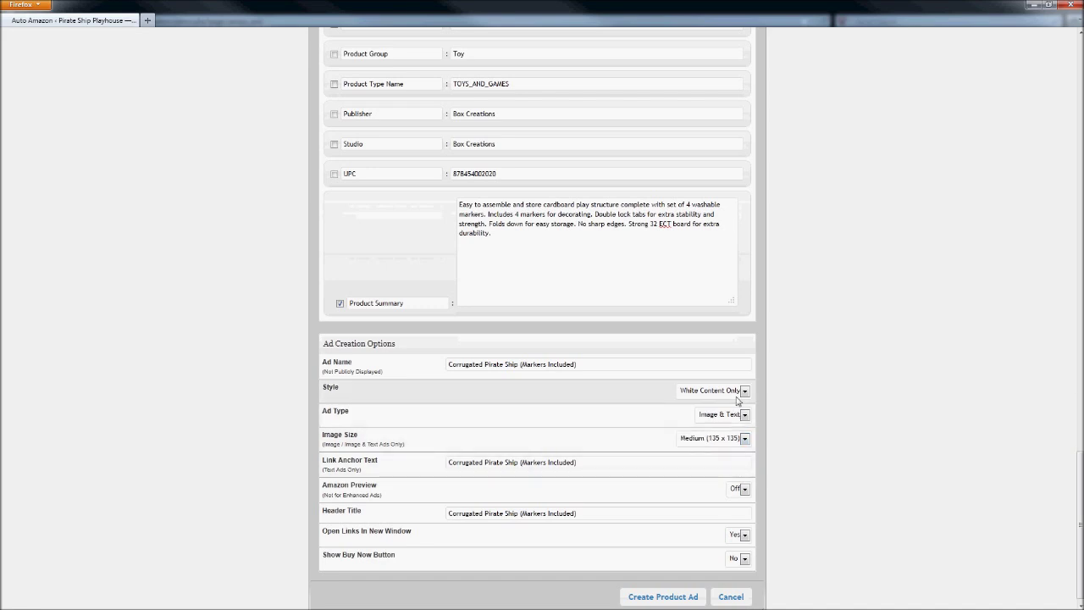
{"action": "left_click", "coordinate": [739, 391]}
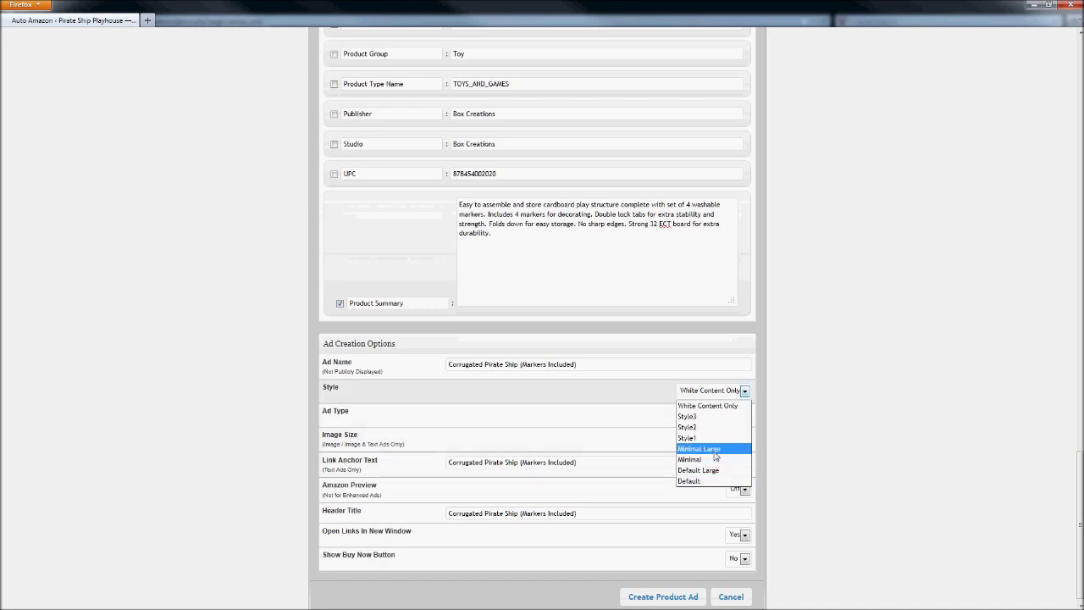
{"action": "left_click", "coordinate": [715, 449]}
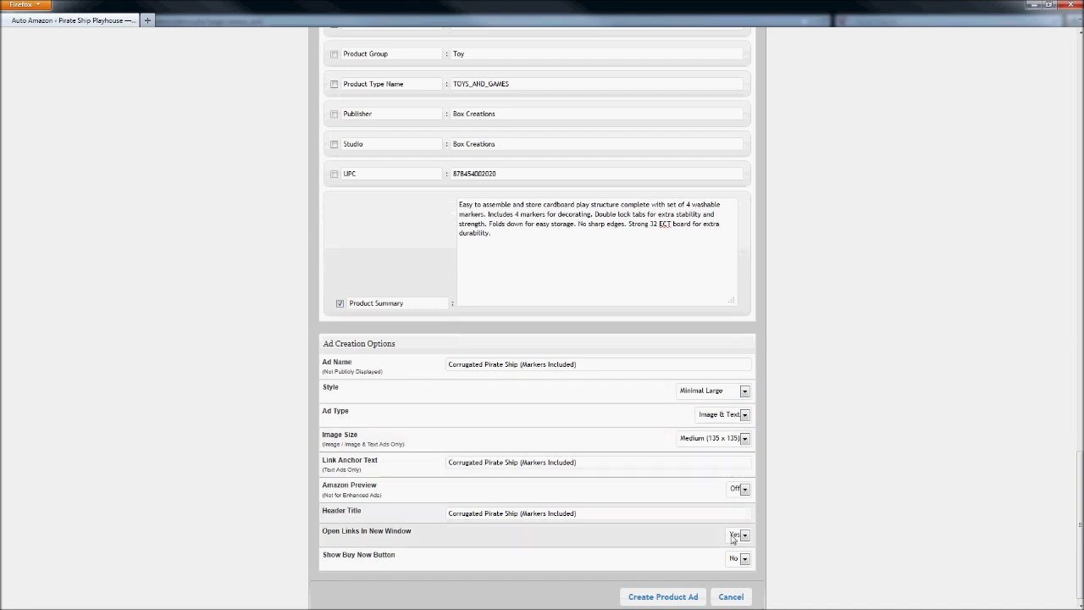
{"action": "left_click", "coordinate": [744, 559]}
{"action": "left_click", "coordinate": [732, 584]}
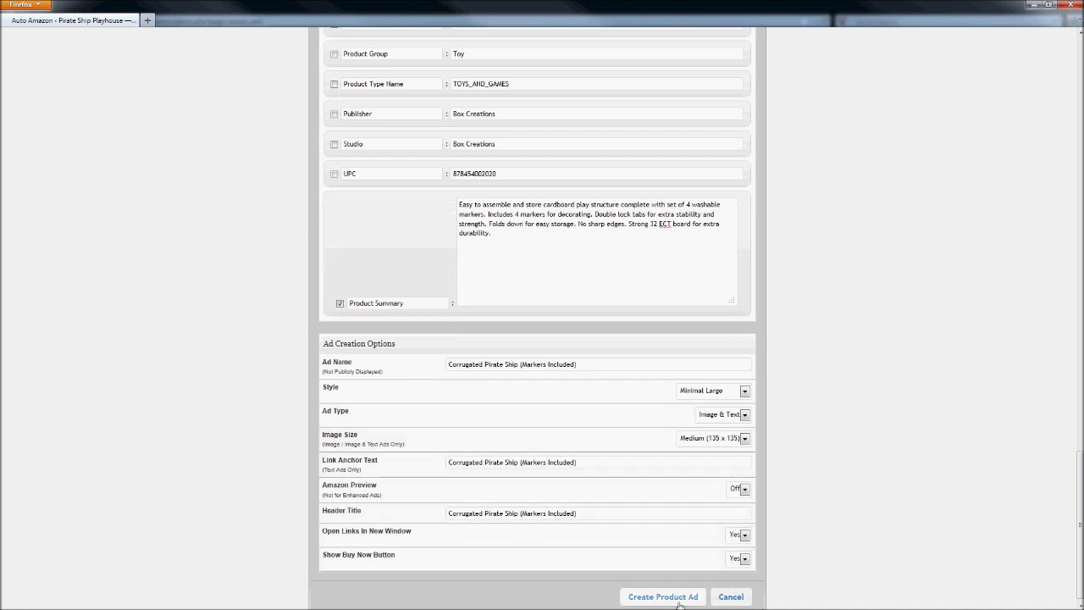
{"action": "left_click", "coordinate": [674, 601]}
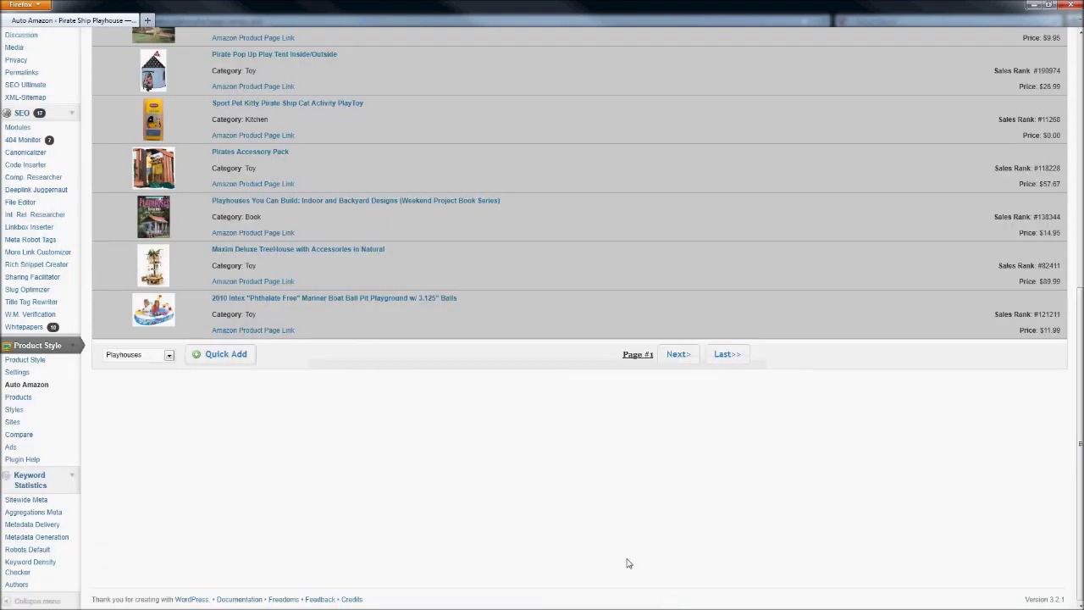
Step: Insert the #1 Corrugated Pirate Ship ad into the Test page, then reopen it for editing
{"action": "scroll", "coordinate": [627, 563], "scroll_direction": "up", "scroll_amount": 8}
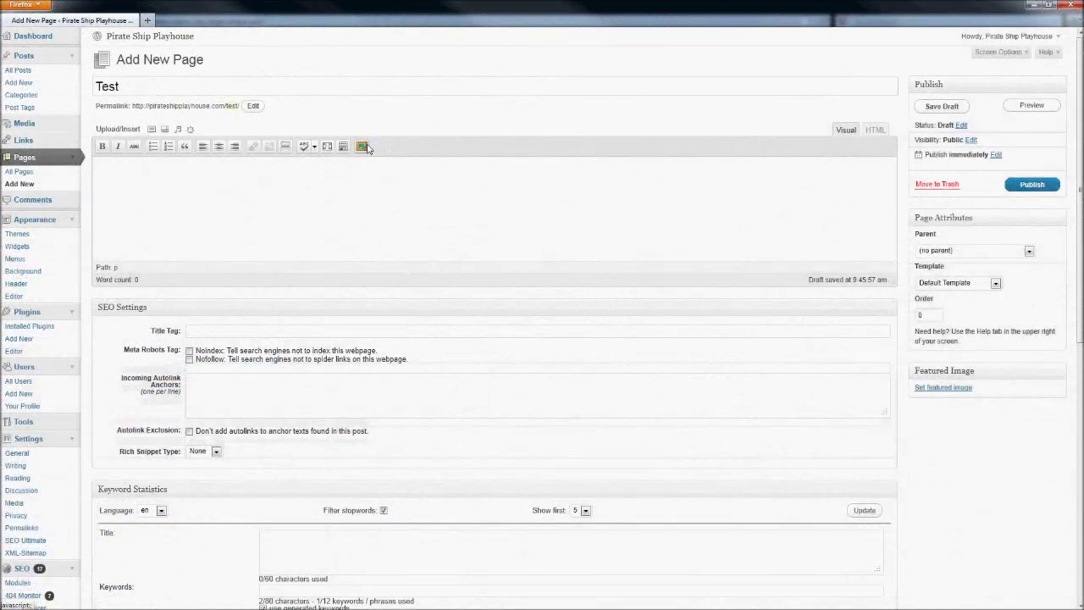
{"action": "left_click", "coordinate": [362, 146]}
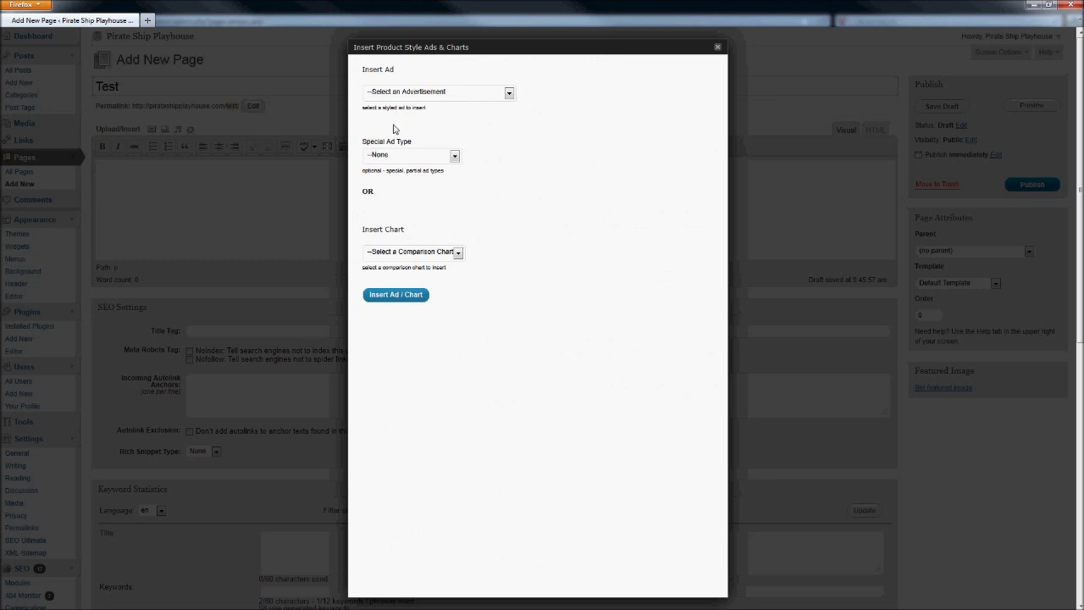
{"action": "left_click", "coordinate": [395, 93]}
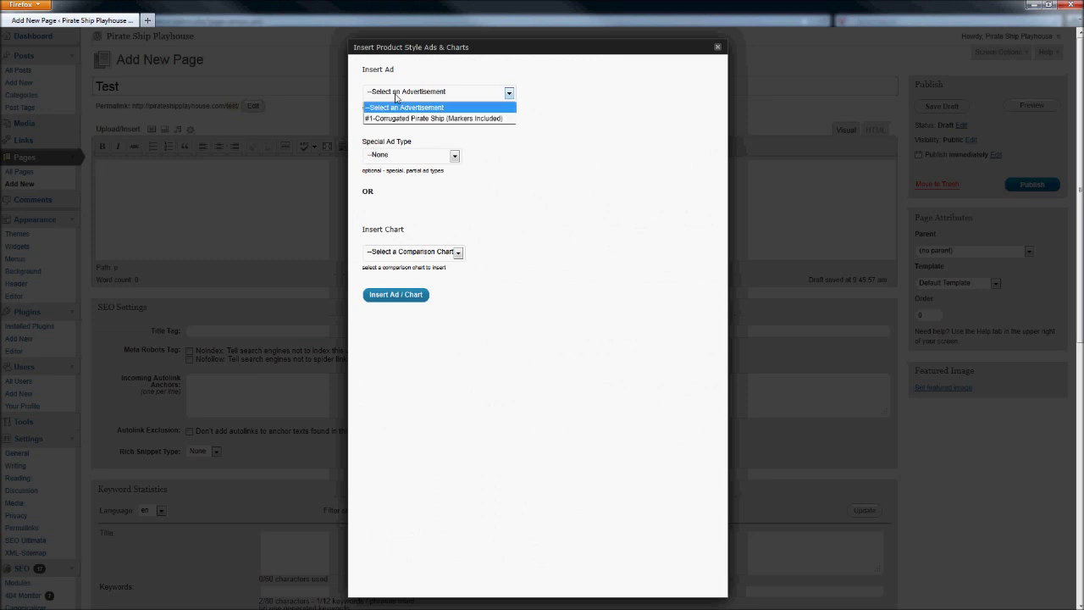
{"action": "left_click", "coordinate": [400, 115]}
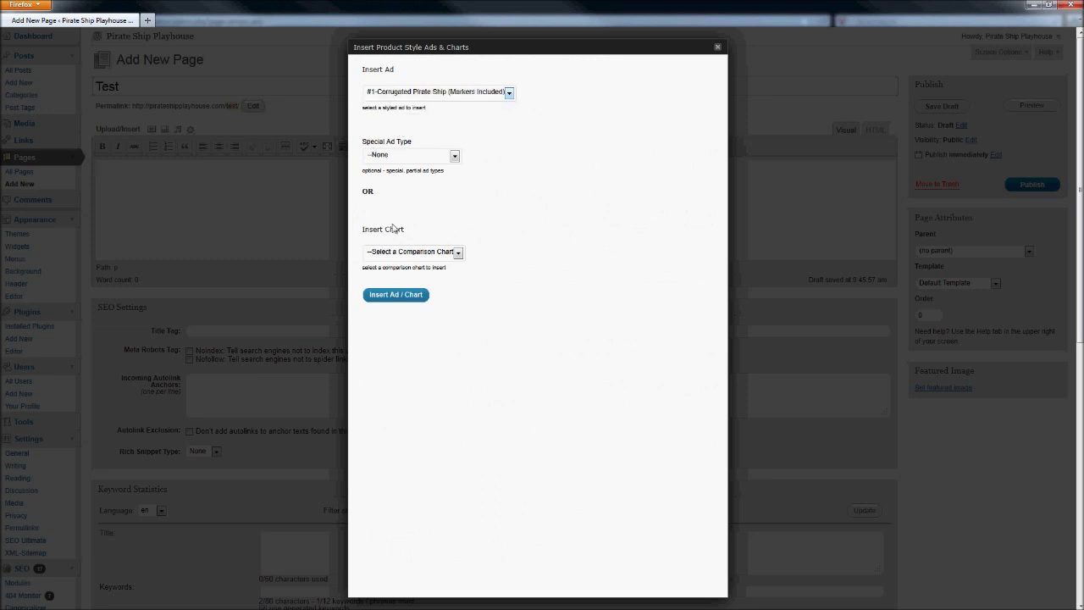
{"action": "left_click", "coordinate": [397, 295]}
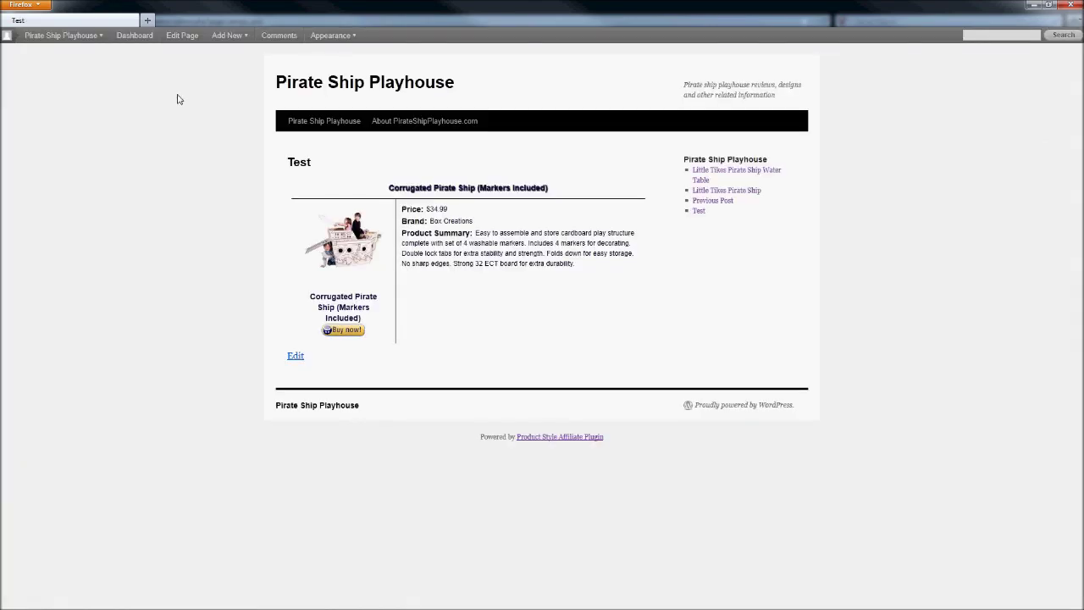
{"action": "left_click", "coordinate": [395, 322]}
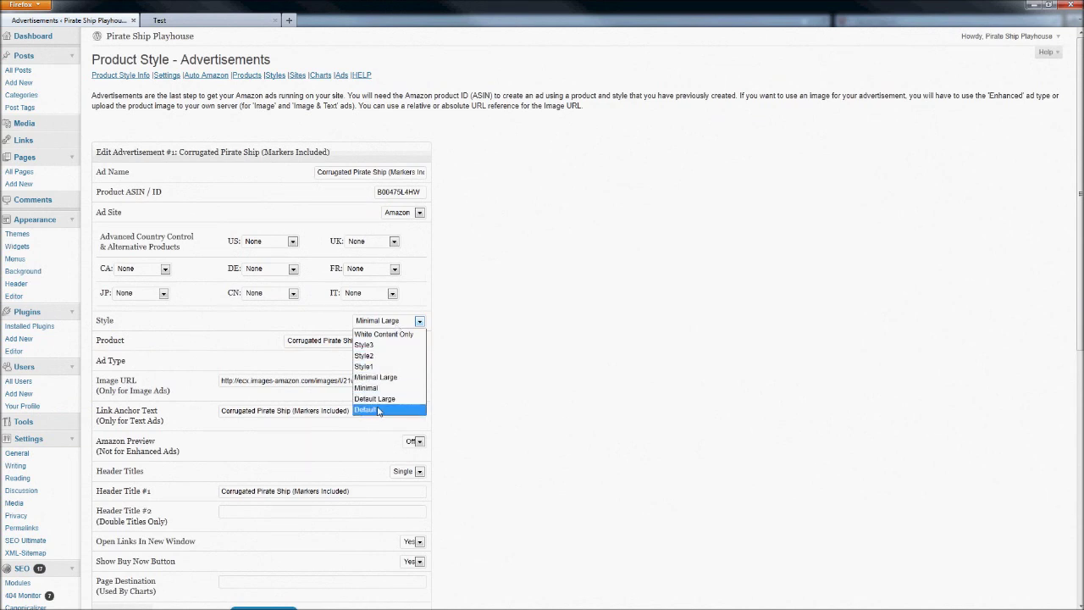
Step: Save the pirate ship ad with Default style and view the updated Test page
{"action": "left_click", "coordinate": [379, 410]}
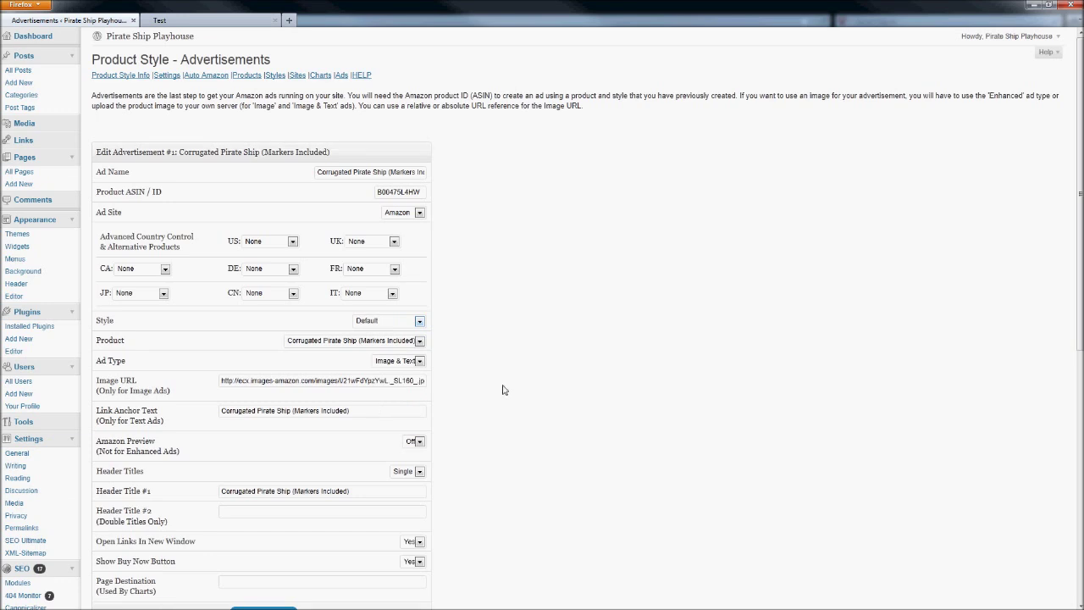
{"action": "scroll", "coordinate": [502, 387], "scroll_direction": "down", "scroll_amount": 5}
{"action": "left_click", "coordinate": [256, 357]}
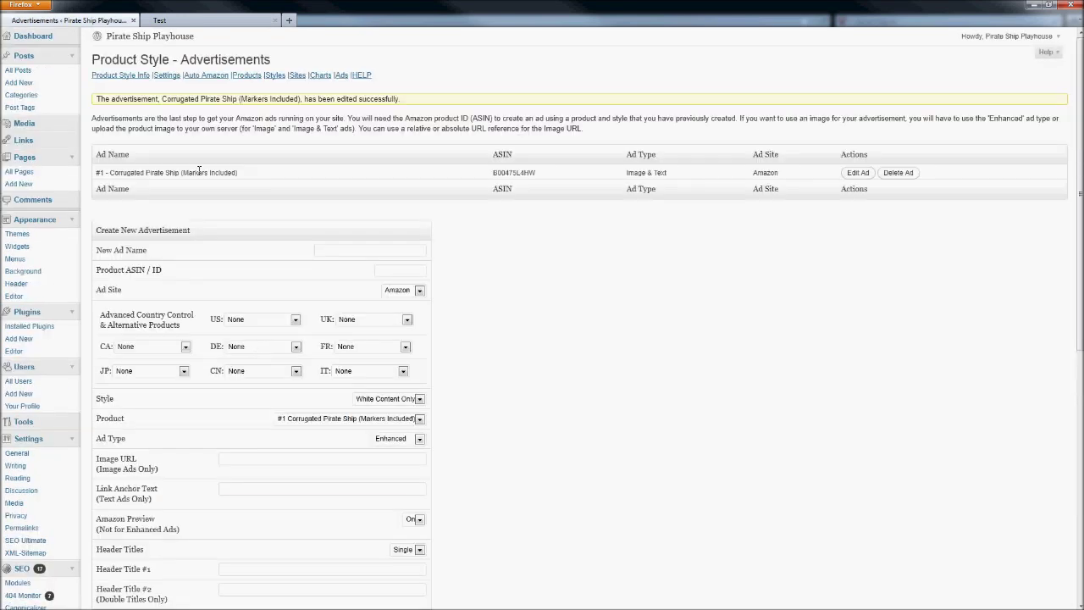
{"action": "left_click", "coordinate": [200, 20]}
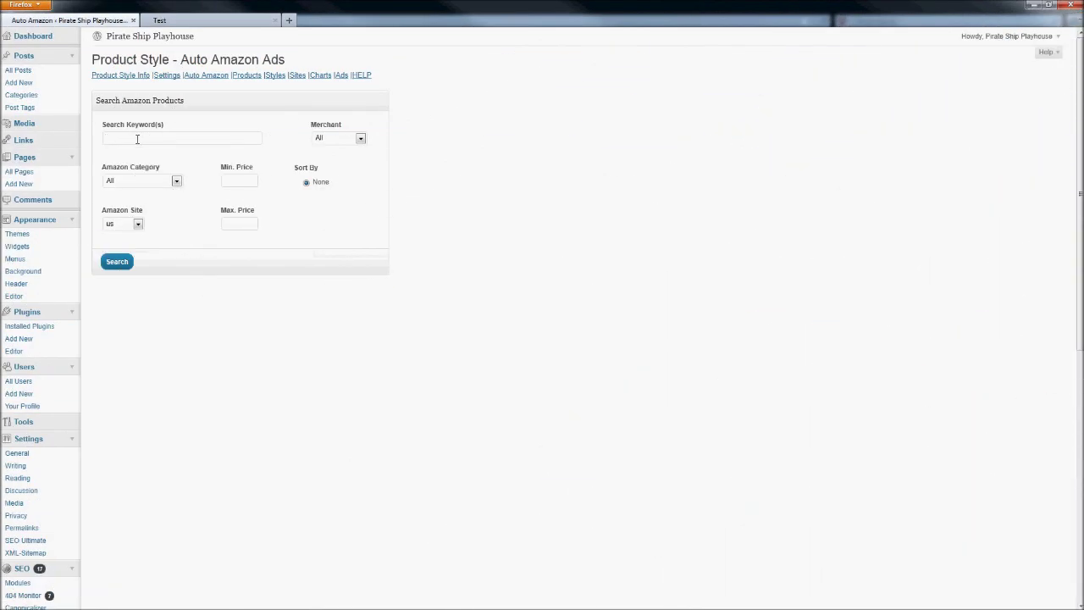
Step: Search Amazon for 'pirate ship playhouse' products using the suggested phrase
{"action": "type", "text": "pirate"}
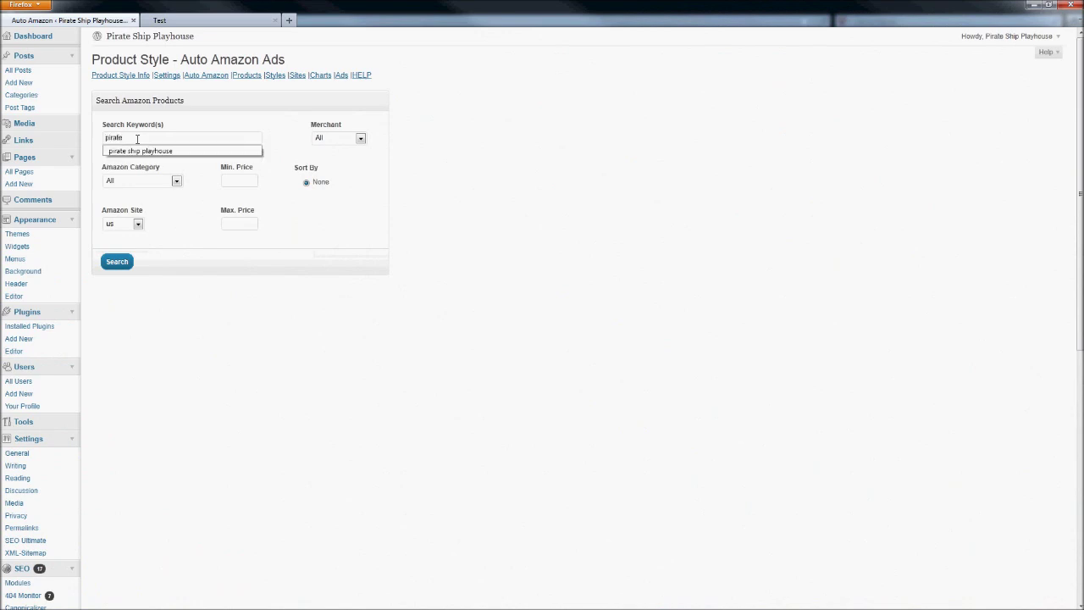
{"action": "key", "text": "Down"}
{"action": "key", "text": "Return"}
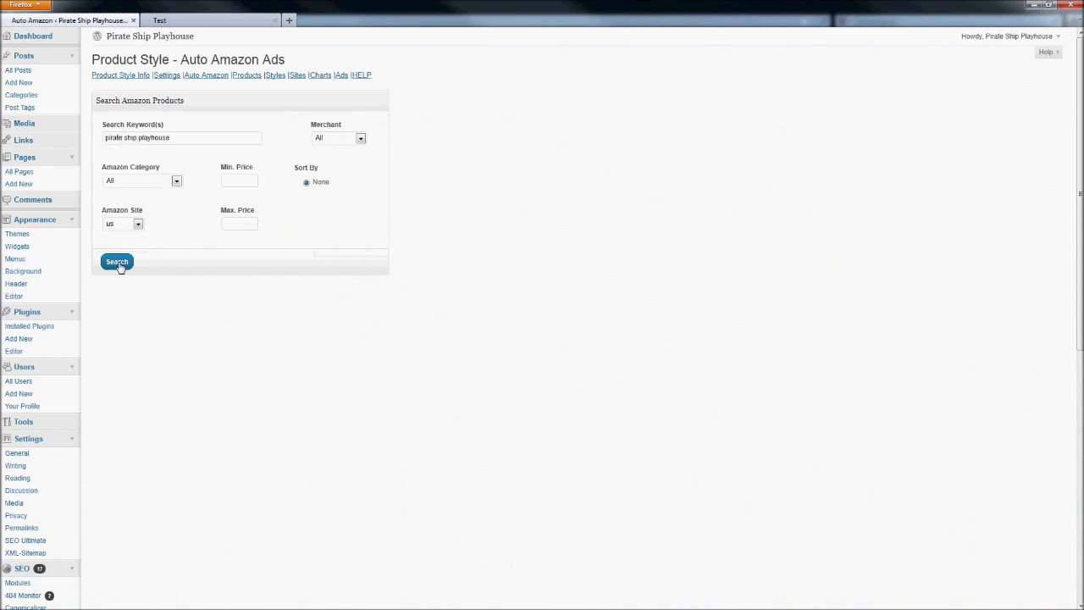
{"action": "left_click", "coordinate": [117, 262]}
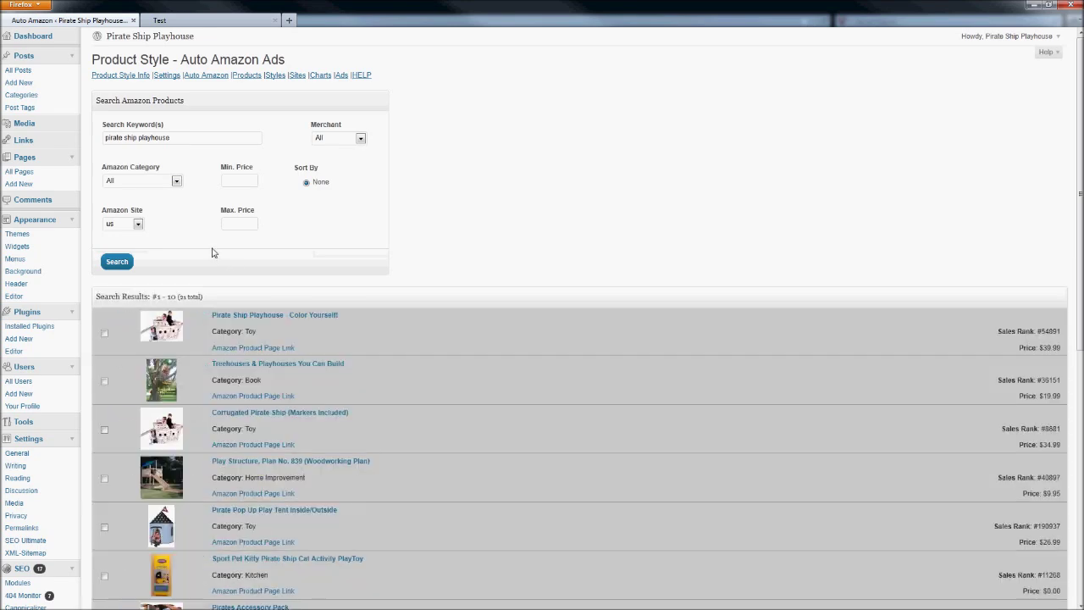
Step: Quick-add the Pirate Pop Up Play Tent and Pirates Accessory Pack under the Playhouses category
{"action": "scroll", "coordinate": [305, 244], "scroll_direction": "down", "scroll_amount": 1}
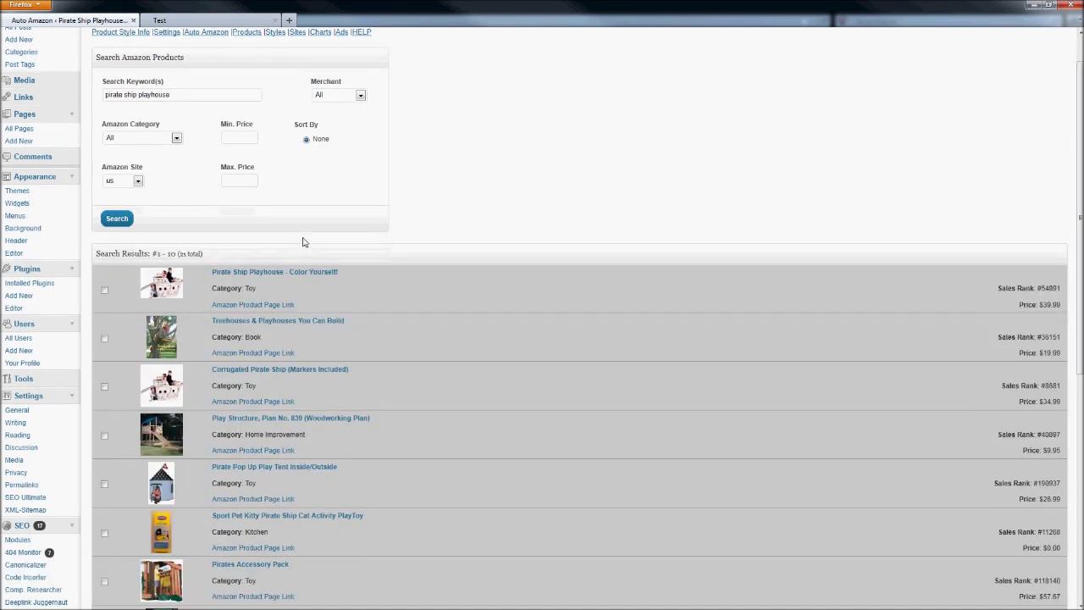
{"action": "scroll", "coordinate": [304, 242], "scroll_direction": "down", "scroll_amount": 2}
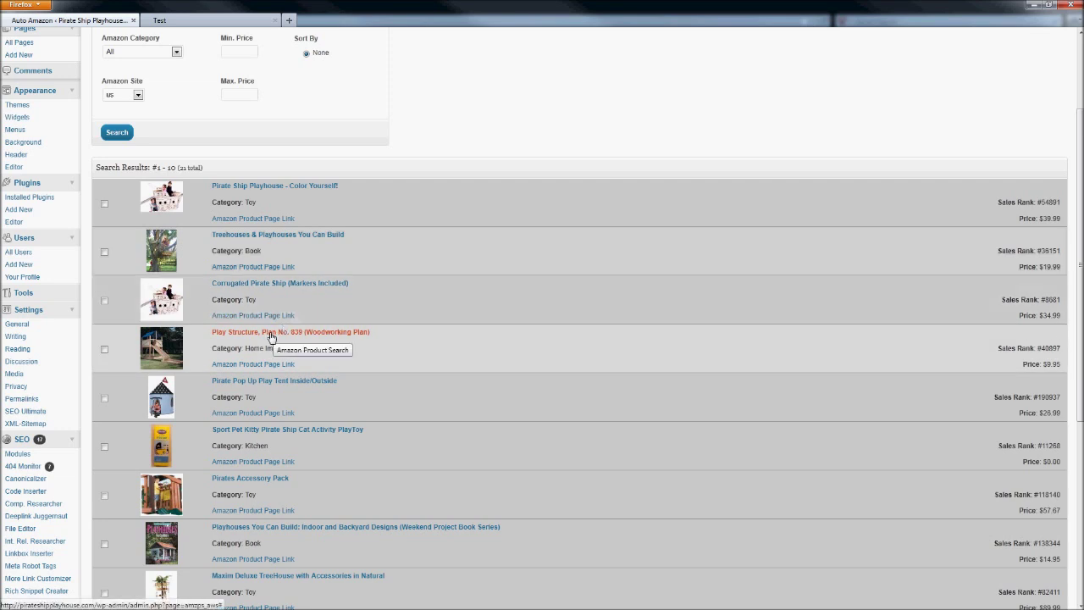
{"action": "scroll", "coordinate": [113, 405], "scroll_direction": "down", "scroll_amount": 1}
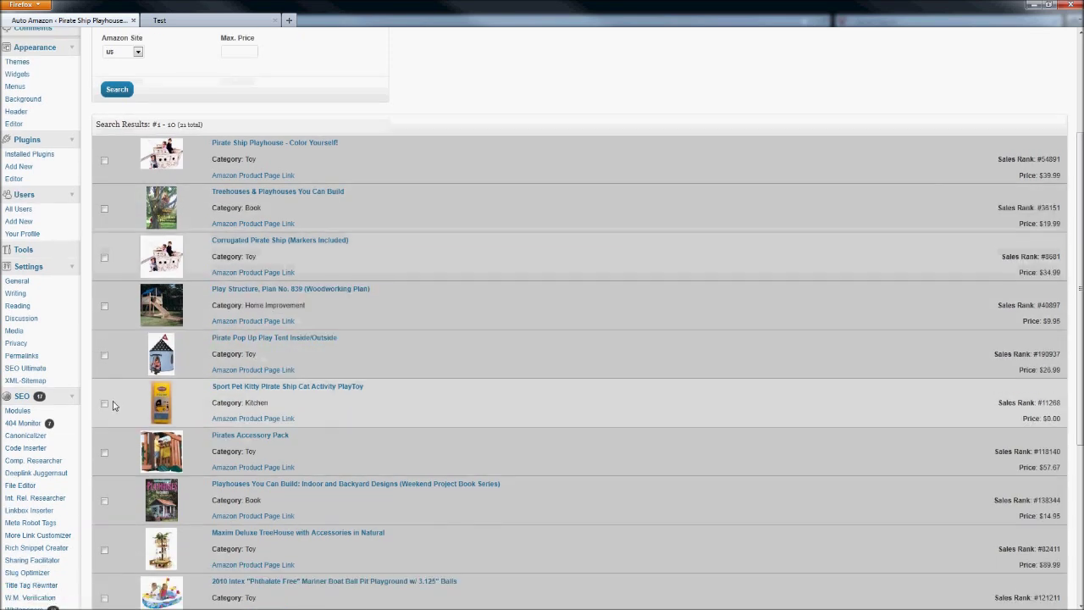
{"action": "scroll", "coordinate": [113, 405], "scroll_direction": "down", "scroll_amount": 1}
{"action": "left_click", "coordinate": [104, 410]}
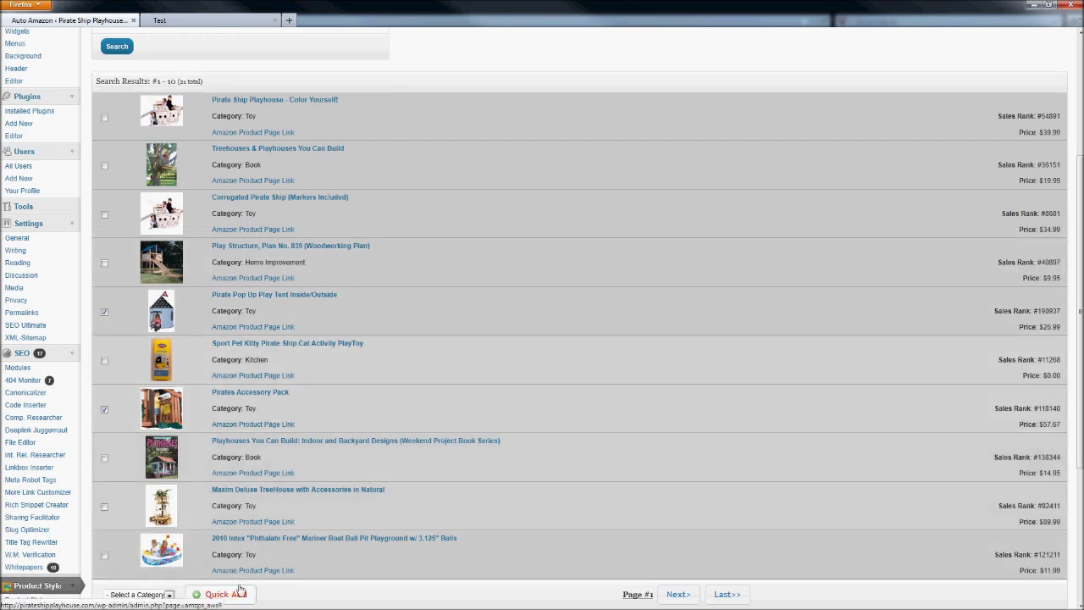
{"action": "scroll", "coordinate": [234, 542], "scroll_direction": "down", "scroll_amount": 3}
{"action": "left_click", "coordinate": [138, 465]}
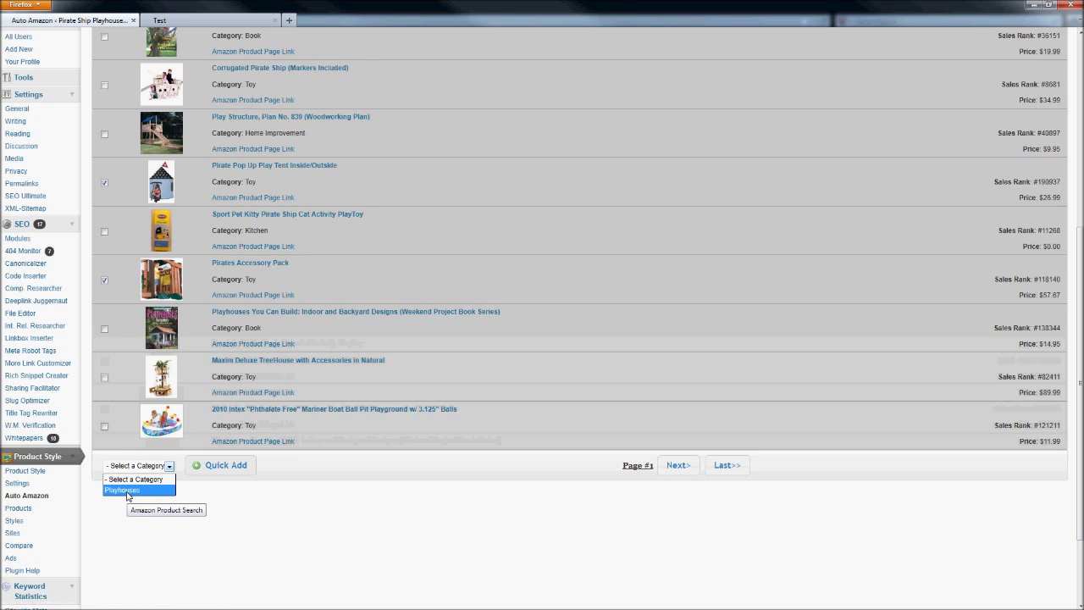
{"action": "left_click", "coordinate": [127, 491]}
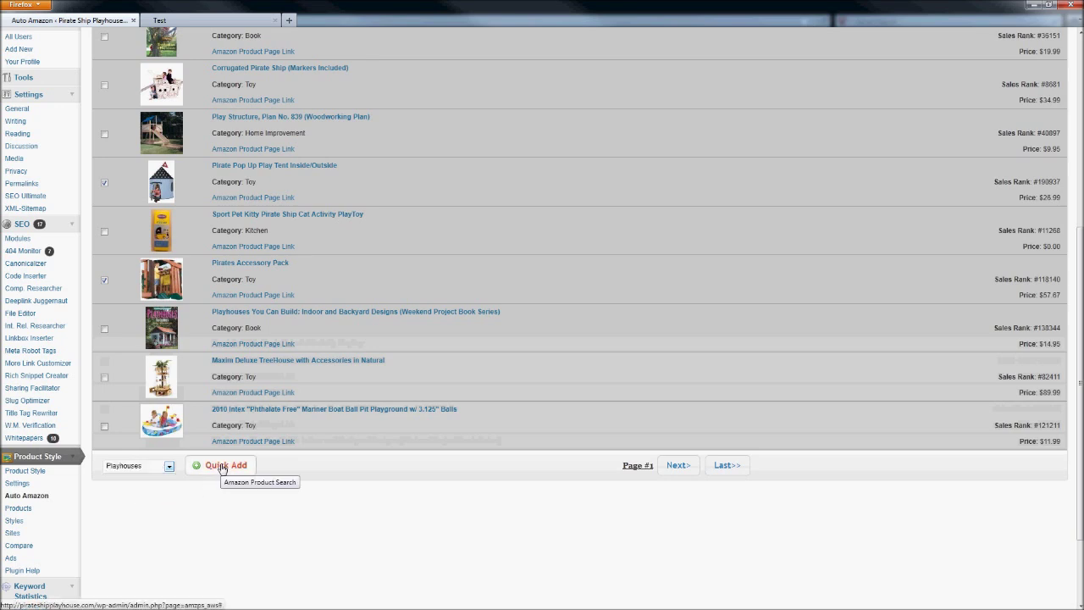
{"action": "left_click", "coordinate": [220, 467]}
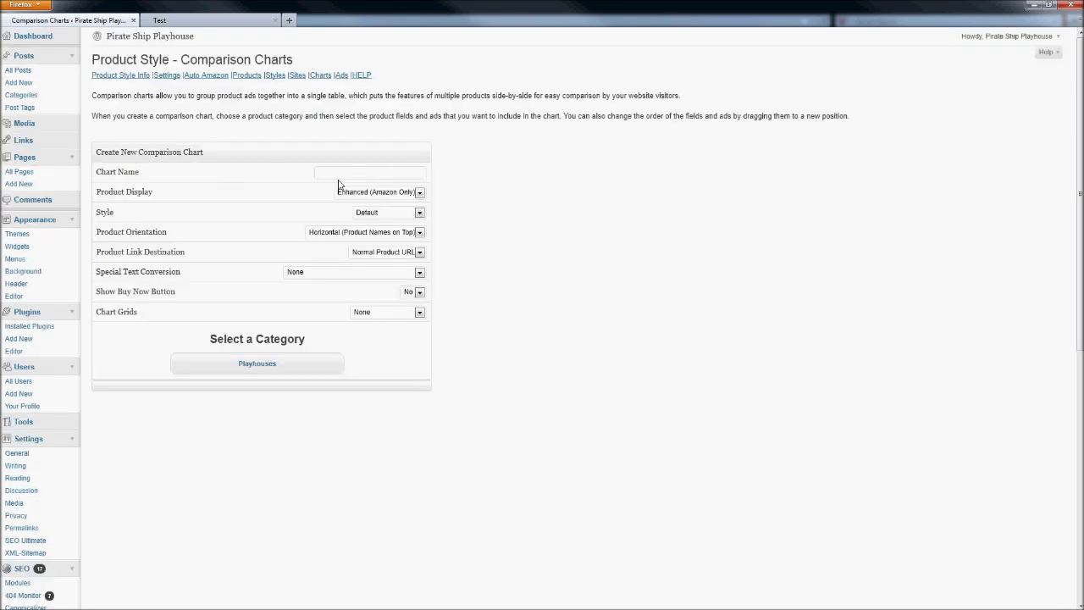
Step: Name the chart 'Pirate Ship Playhouses' with Image & Text display and Vertical orientation
{"action": "type", "text": "Pi"}
{"action": "type", "text": "rate Ship Playhouses"}
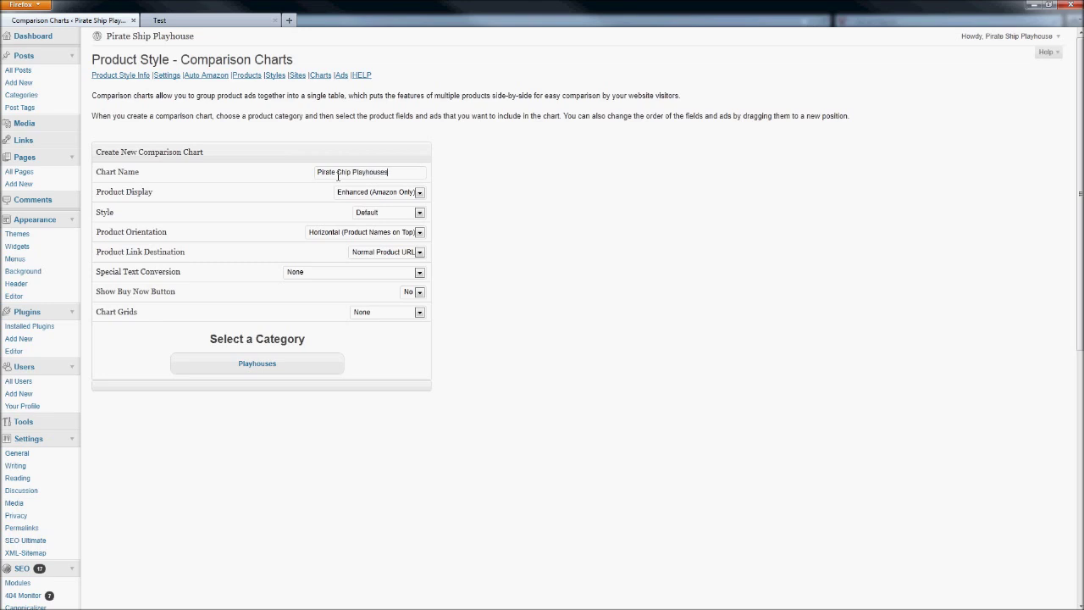
{"action": "left_click", "coordinate": [372, 193]}
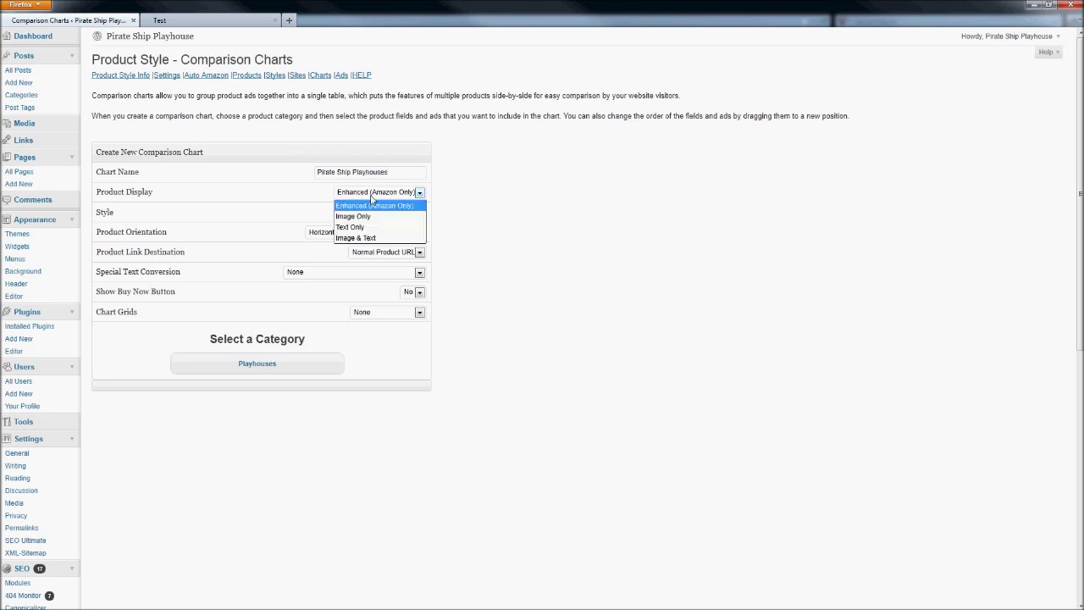
{"action": "left_click", "coordinate": [361, 240]}
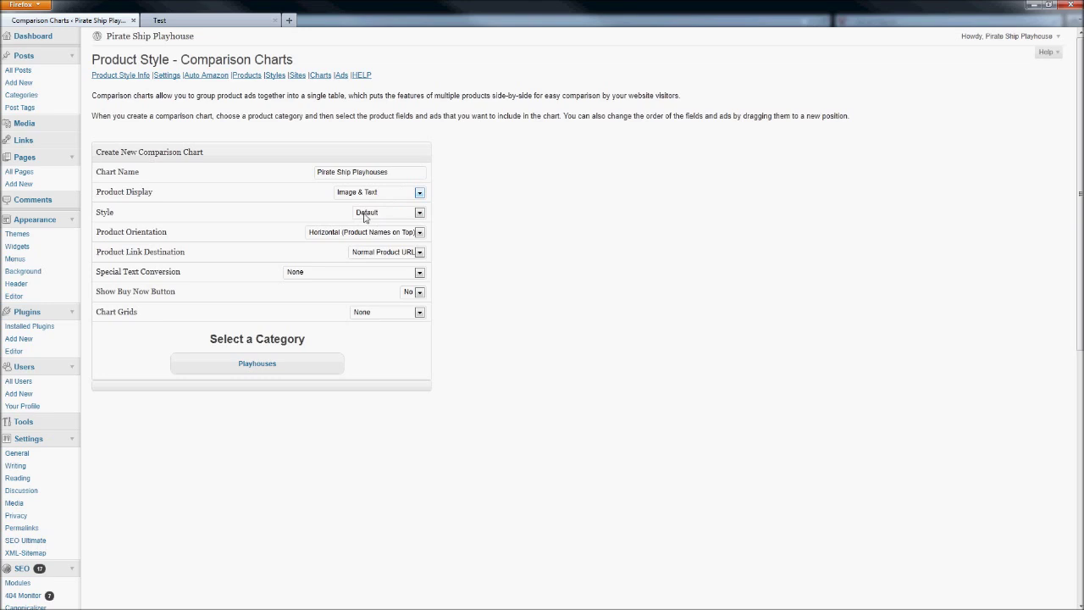
{"action": "left_click", "coordinate": [417, 234]}
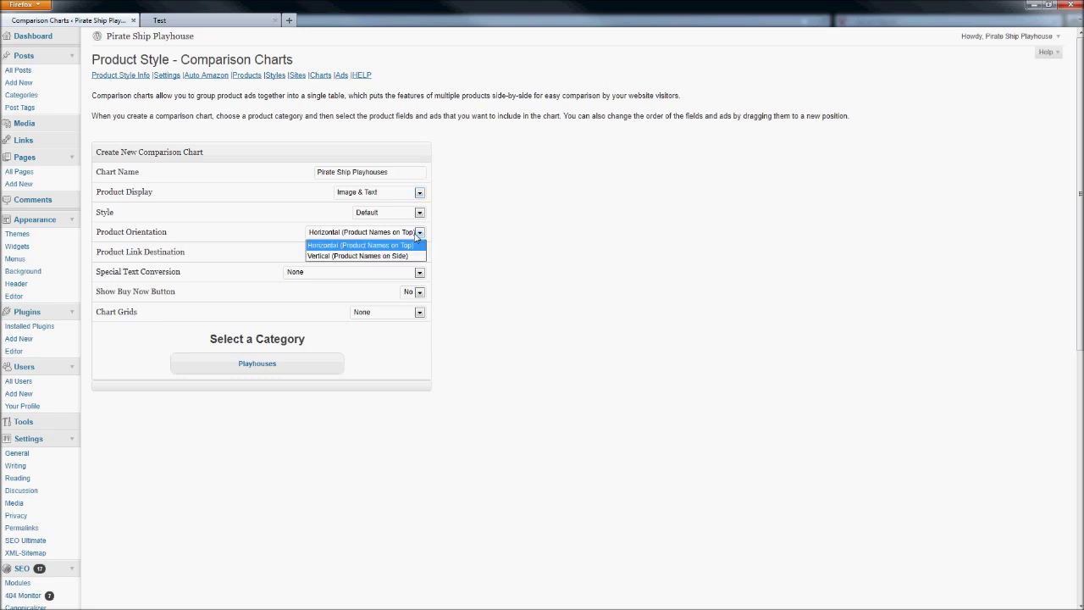
{"action": "left_click", "coordinate": [399, 256]}
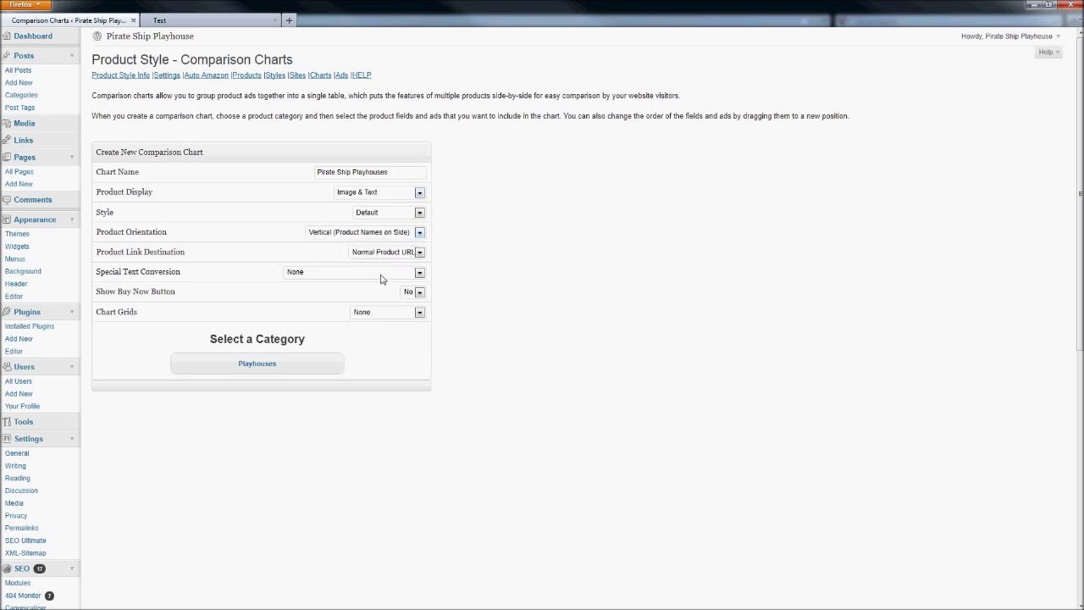
Step: Set Buy Now to Yes and Grids to Horizontal, use the Playhouses category, and save the chart
{"action": "left_click", "coordinate": [414, 293]}
{"action": "left_click", "coordinate": [404, 314]}
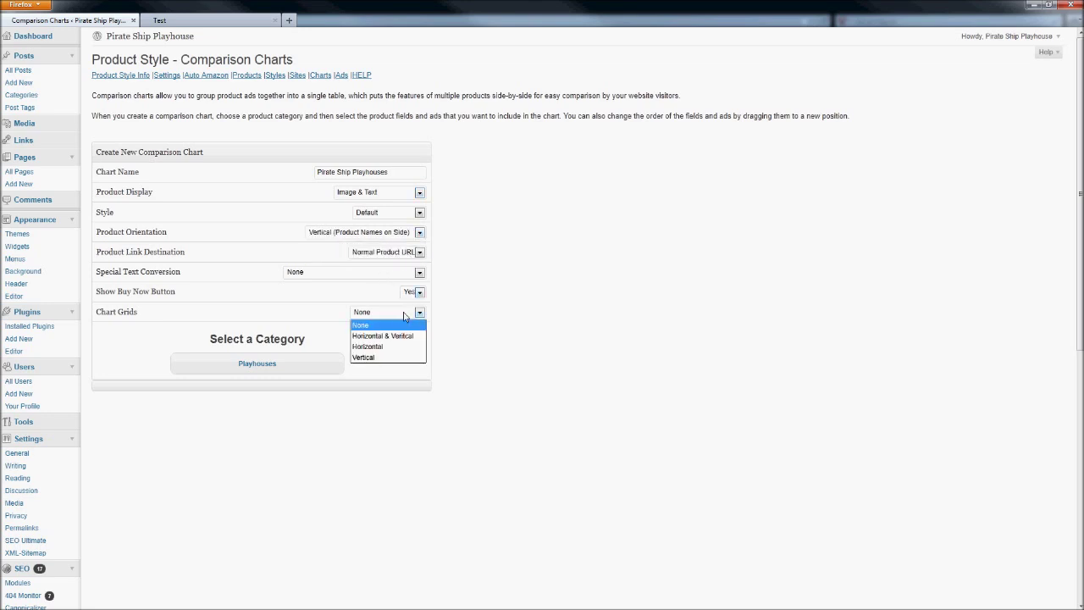
{"action": "left_click", "coordinate": [370, 346]}
{"action": "left_click", "coordinate": [252, 370]}
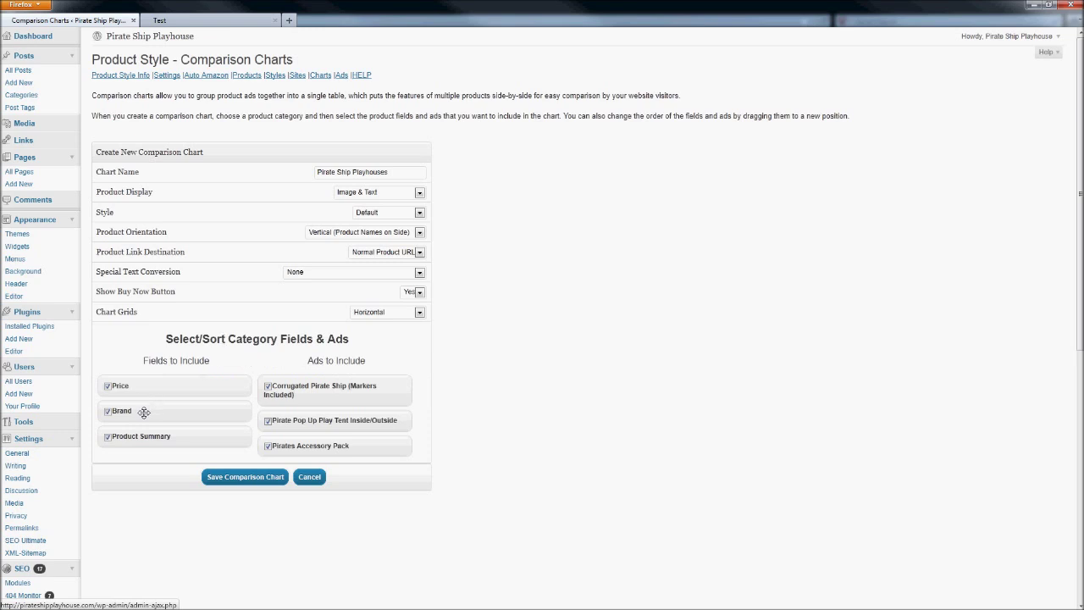
{"action": "left_click", "coordinate": [238, 477]}
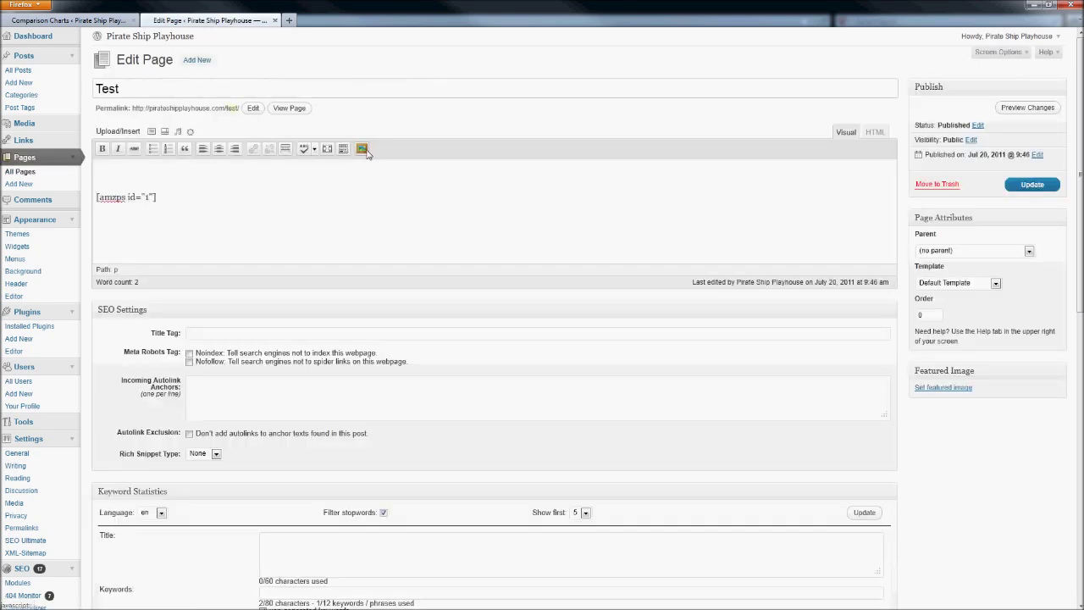
Step: Insert chart #1, 'Pirate Ship Playhouses', into the Test page and scroll through the result
{"action": "left_click", "coordinate": [364, 149]}
{"action": "left_click", "coordinate": [394, 253]}
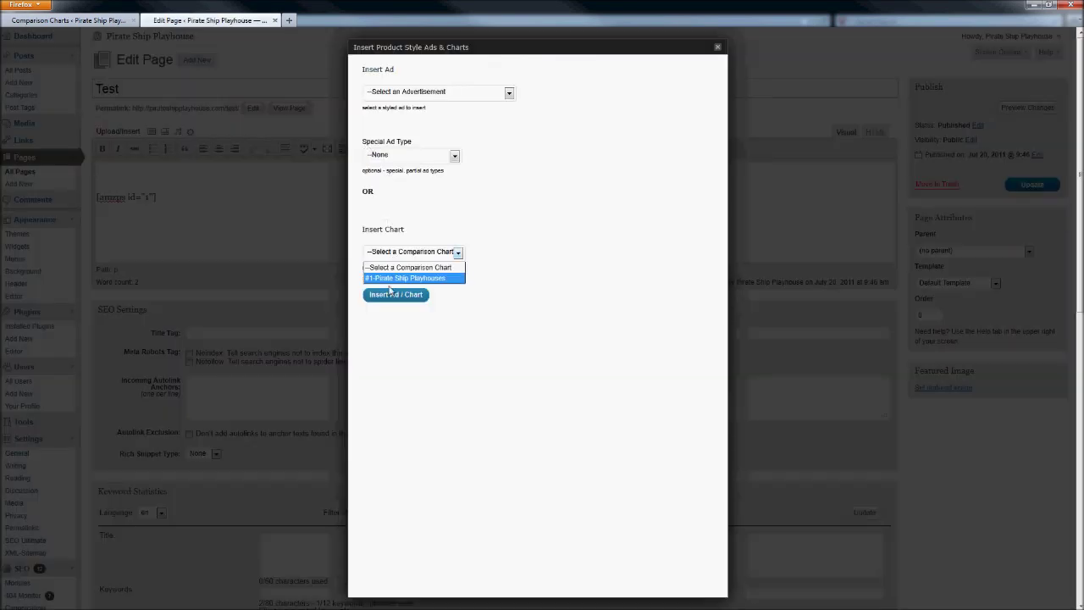
{"action": "left_click", "coordinate": [391, 278]}
{"action": "left_click", "coordinate": [389, 294]}
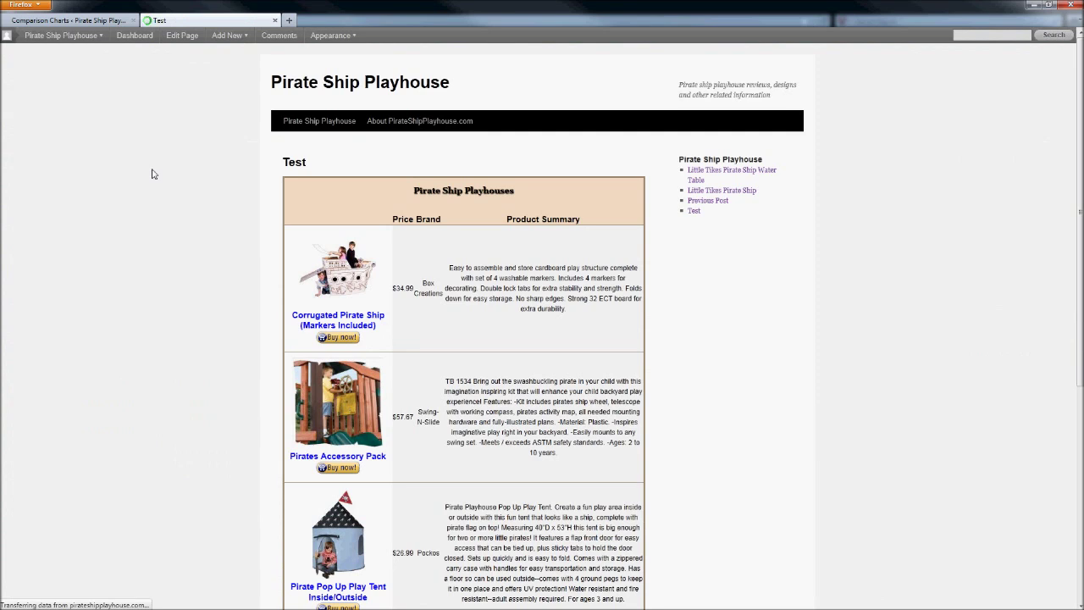
{"action": "scroll", "coordinate": [153, 173], "scroll_direction": "down", "scroll_amount": 1}
{"action": "scroll", "coordinate": [153, 178], "scroll_direction": "down", "scroll_amount": 1}
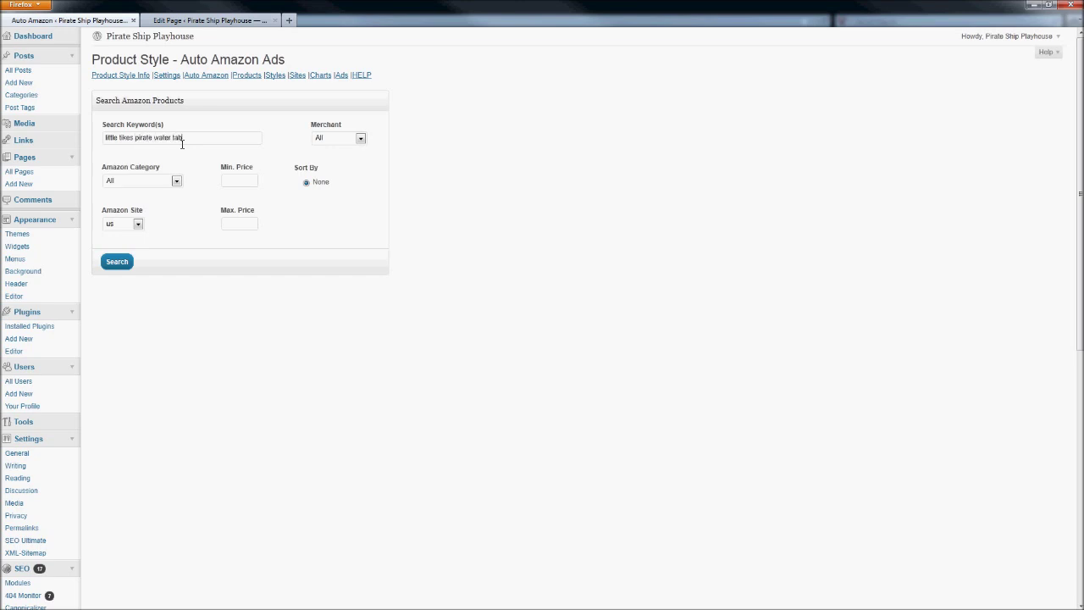
Step: Search 'little tikes pirate water table' and file the Anchors Away Water Play Set under Playhouses
{"action": "key", "text": "Return"}
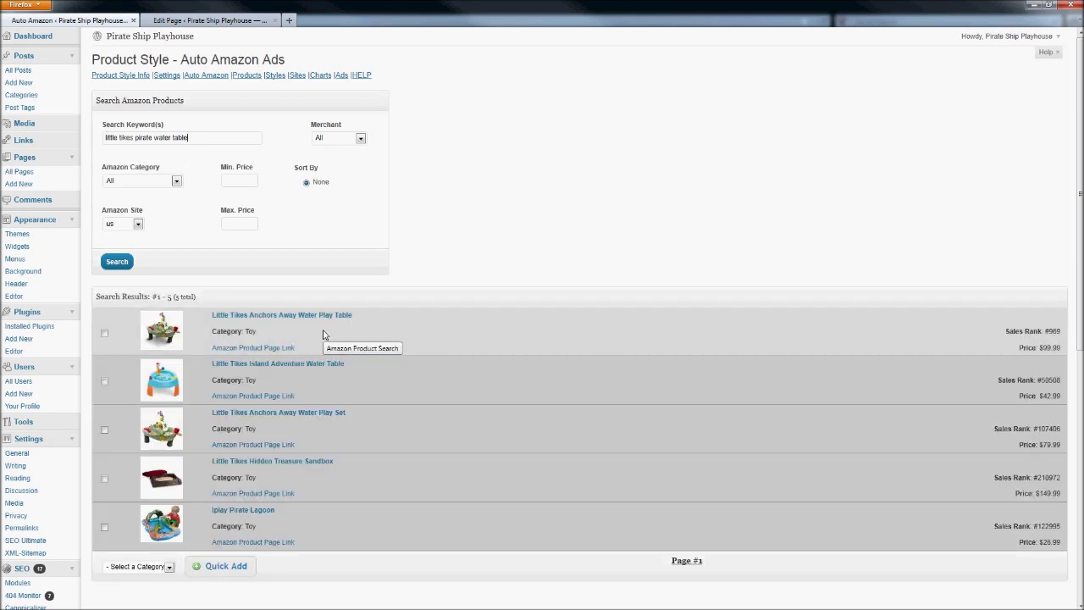
{"action": "left_click", "coordinate": [270, 414]}
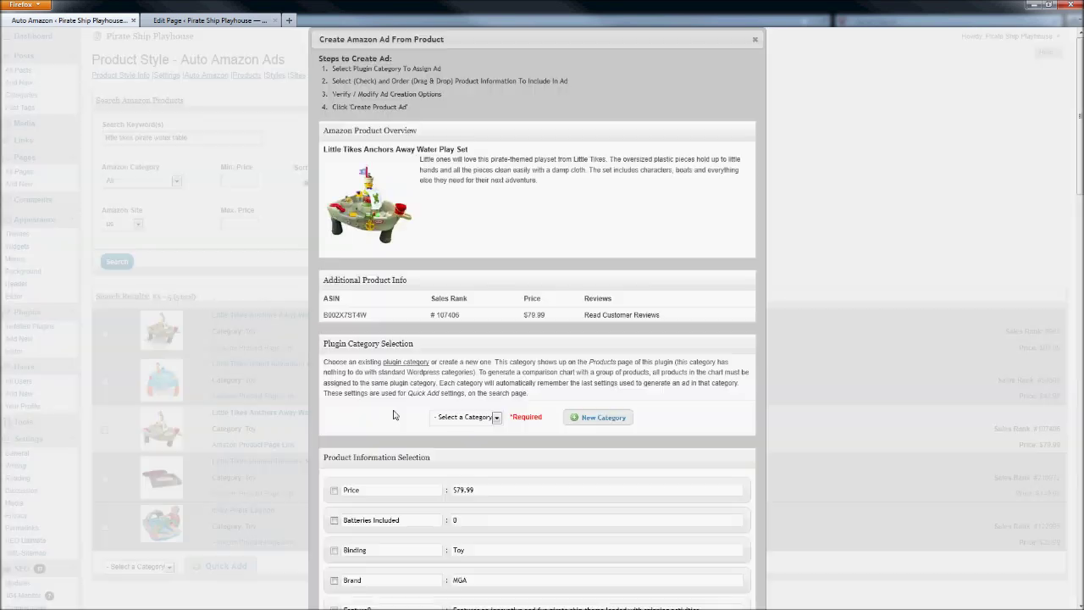
{"action": "left_click", "coordinate": [494, 418]}
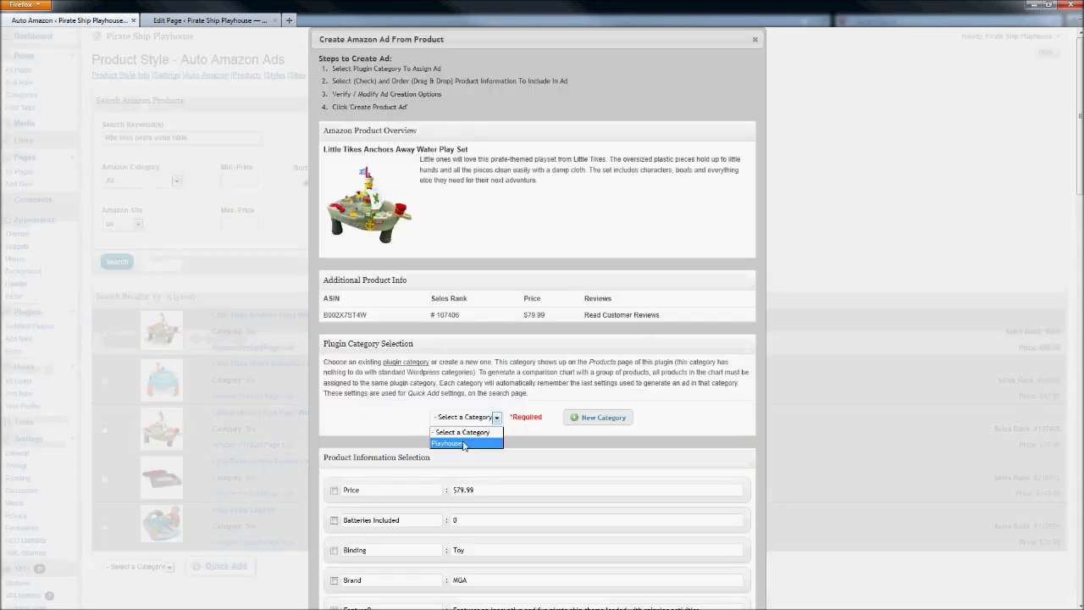
{"action": "left_click", "coordinate": [464, 444]}
Step: Create the water play set product ad, then close the Auto Amazon tab
{"action": "scroll", "coordinate": [458, 444], "scroll_direction": "down", "scroll_amount": 1}
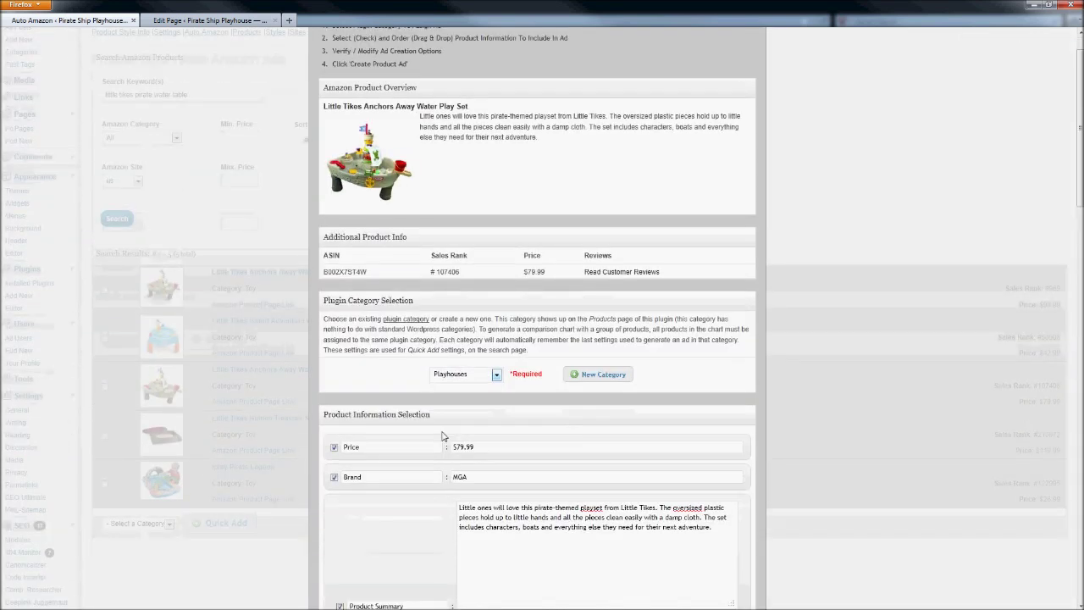
{"action": "scroll", "coordinate": [441, 432], "scroll_direction": "down", "scroll_amount": 2}
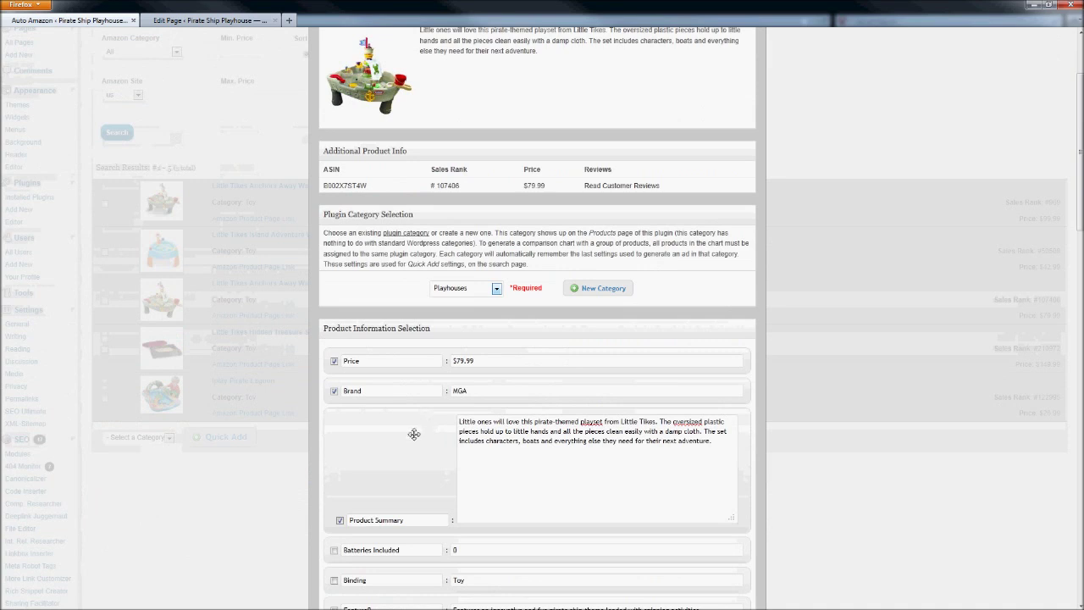
{"action": "scroll", "coordinate": [398, 442], "scroll_direction": "down", "scroll_amount": 1}
{"action": "scroll", "coordinate": [398, 442], "scroll_direction": "down", "scroll_amount": 1}
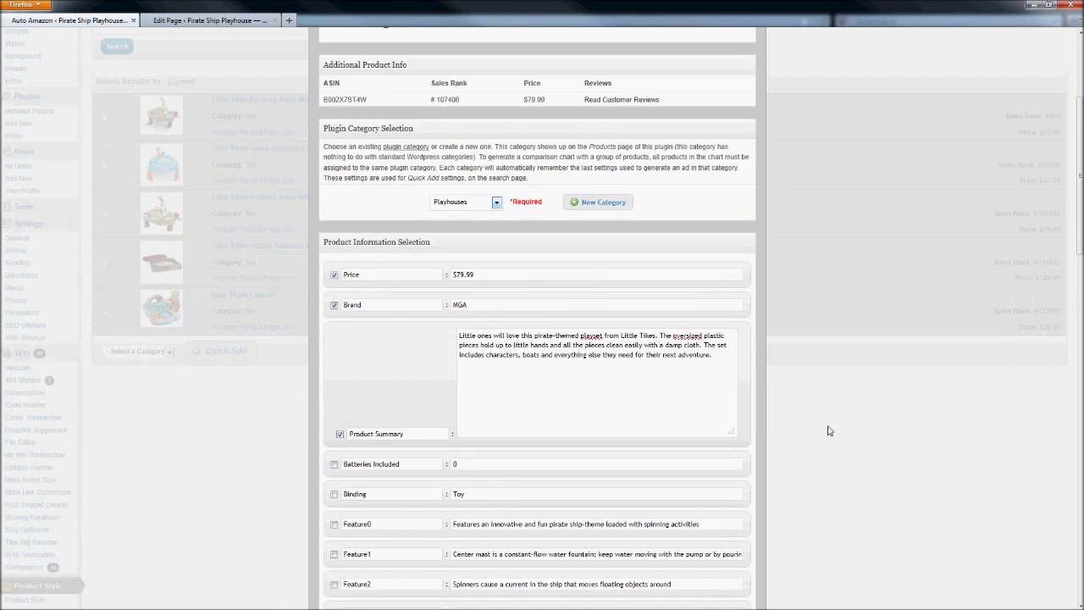
{"action": "middle_click", "coordinate": [777, 405]}
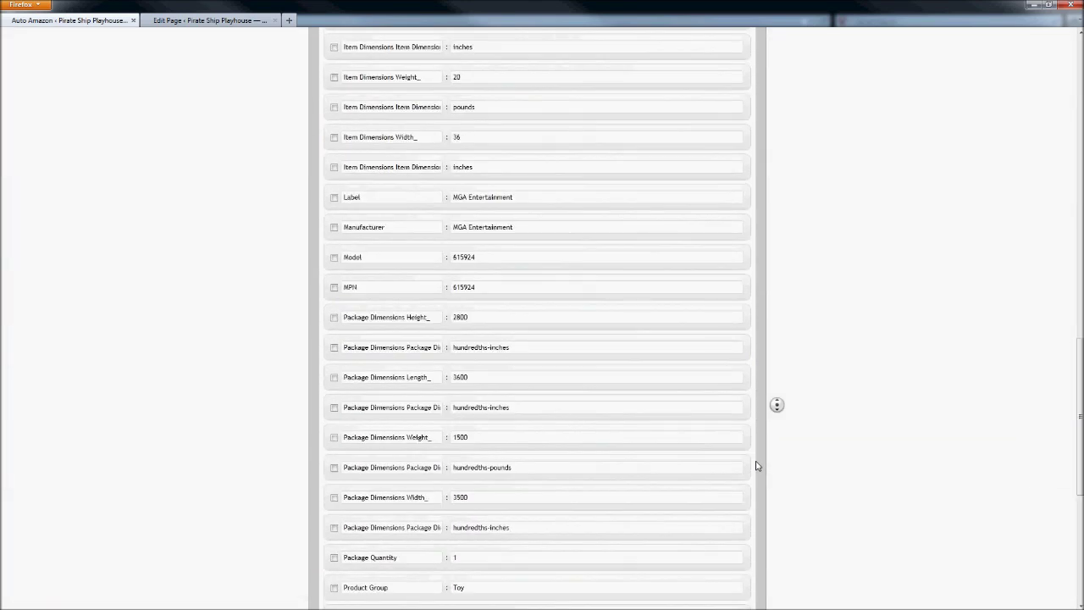
{"action": "middle_click", "coordinate": [756, 466]}
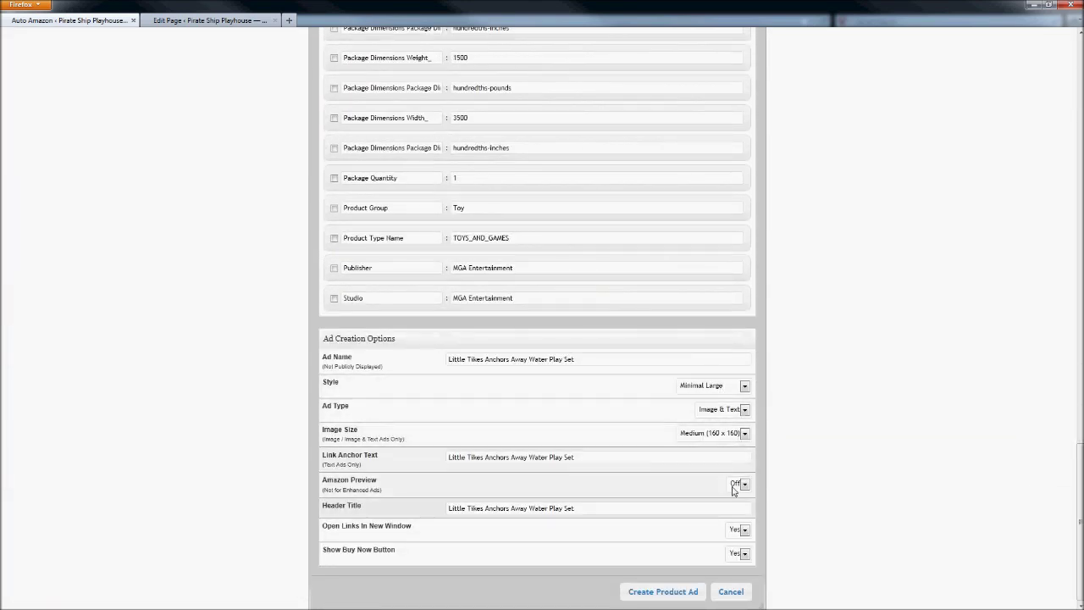
{"action": "left_click", "coordinate": [641, 593]}
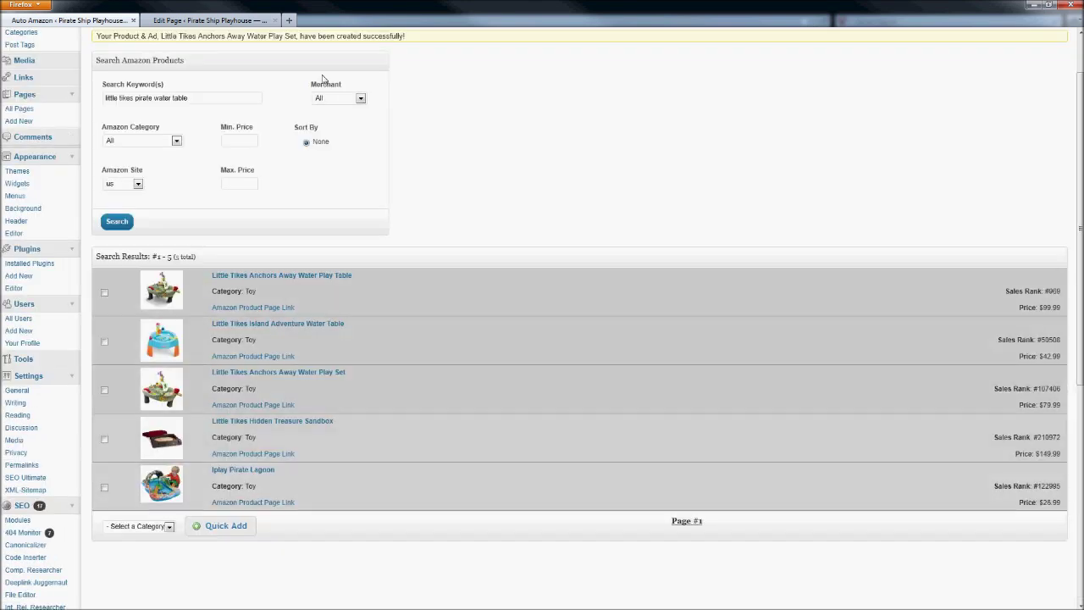
{"action": "key", "text": "ctrl+w"}
Step: Type 'I absolutely love this' and insert ad #4 as a Plain Text Link
{"action": "type", "text": "I absolutel"}
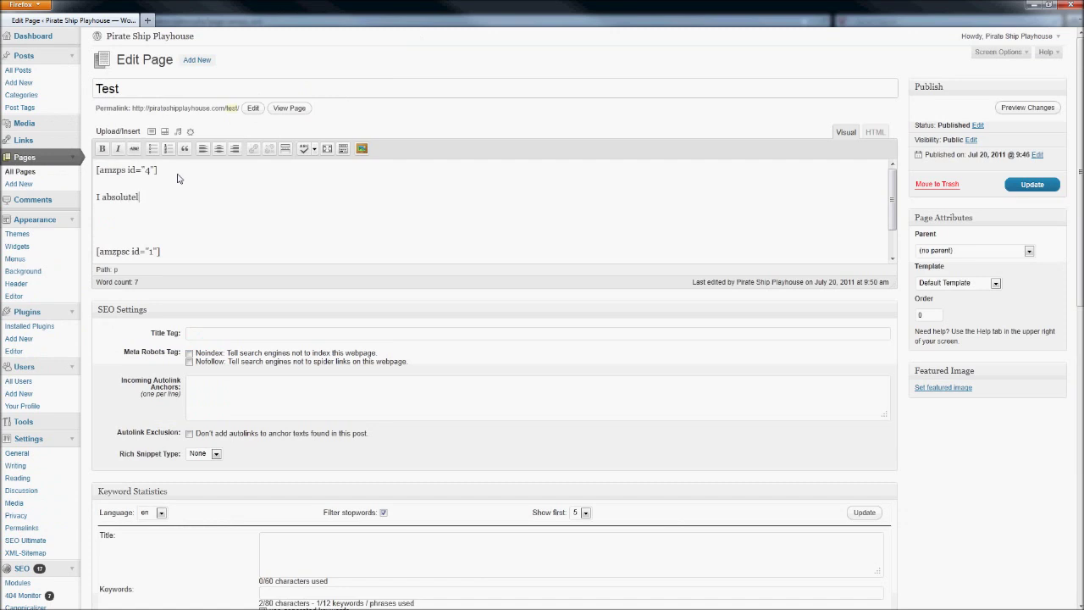
{"action": "type", "text": "y love this"}
{"action": "left_click", "coordinate": [363, 150]}
{"action": "left_click", "coordinate": [438, 93]}
{"action": "left_click", "coordinate": [431, 152]}
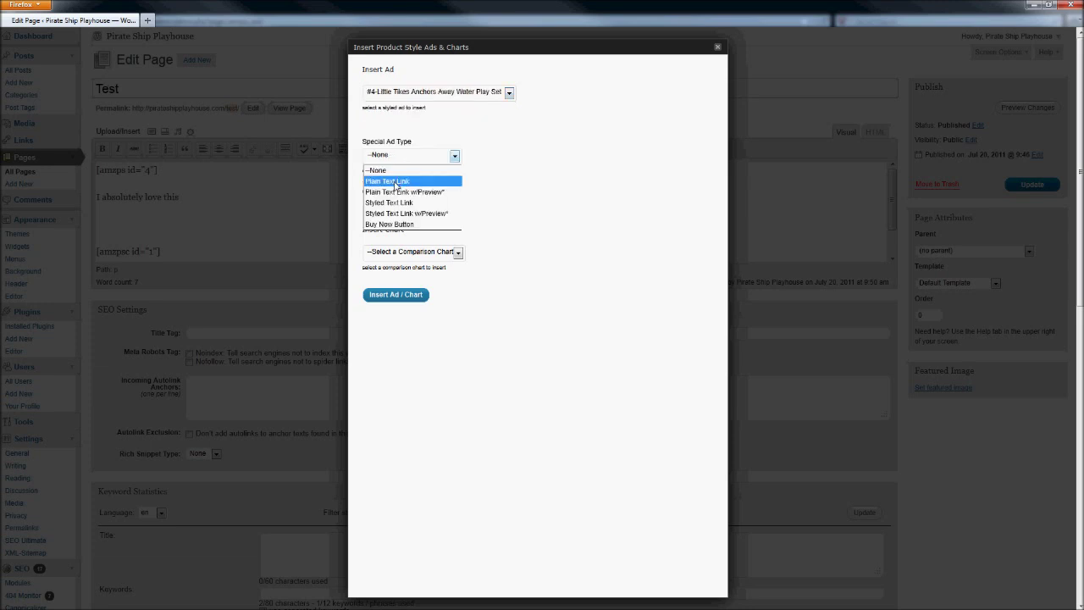
{"action": "left_click", "coordinate": [396, 181]}
{"action": "left_click", "coordinate": [389, 297]}
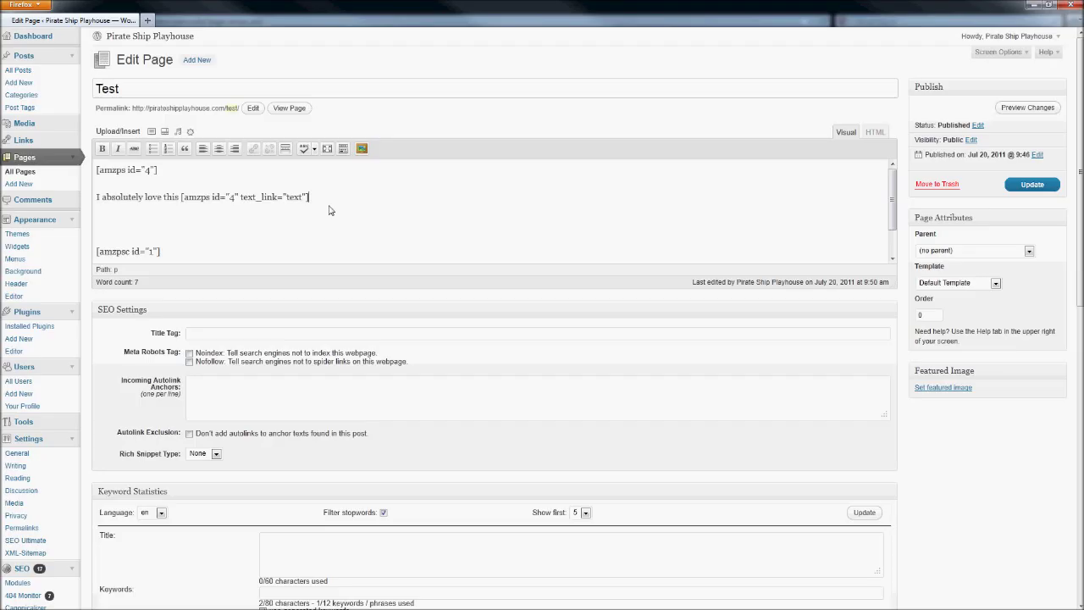
Step: Finish the sentence: '! I highly recommend it for anyone that has kids that love to play with water.'
{"action": "type", "text": "! I highly recommend it for any"}
{"action": "type", "text": "one"}
{"action": "key", "text": "shift+Return"}
{"action": "type", "text": "that has kids that love to play"}
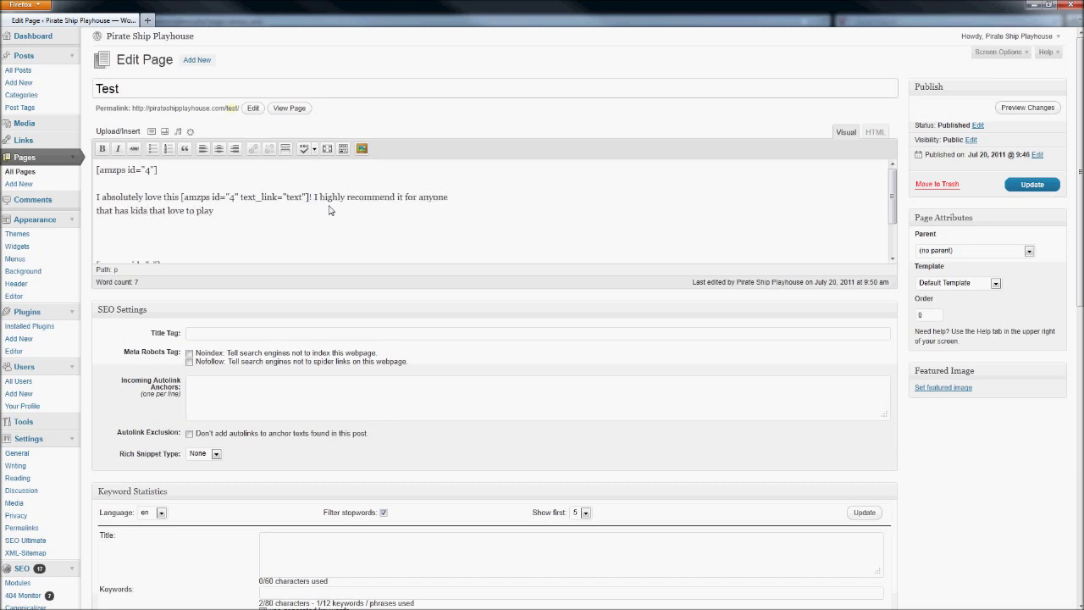
{"action": "type", "text": " with wat"}
{"action": "type", "text": "er."}
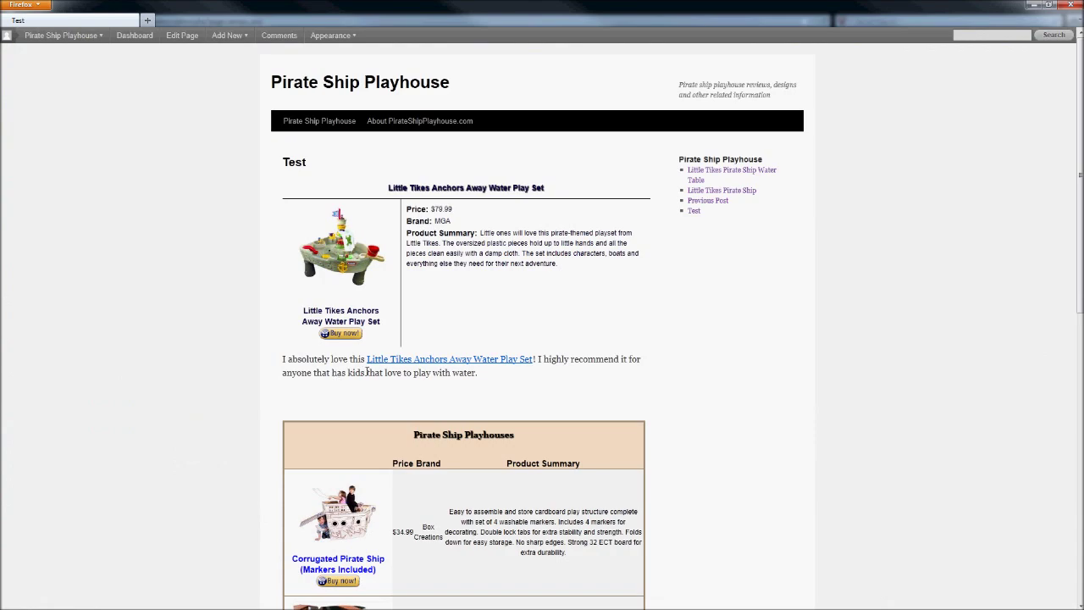